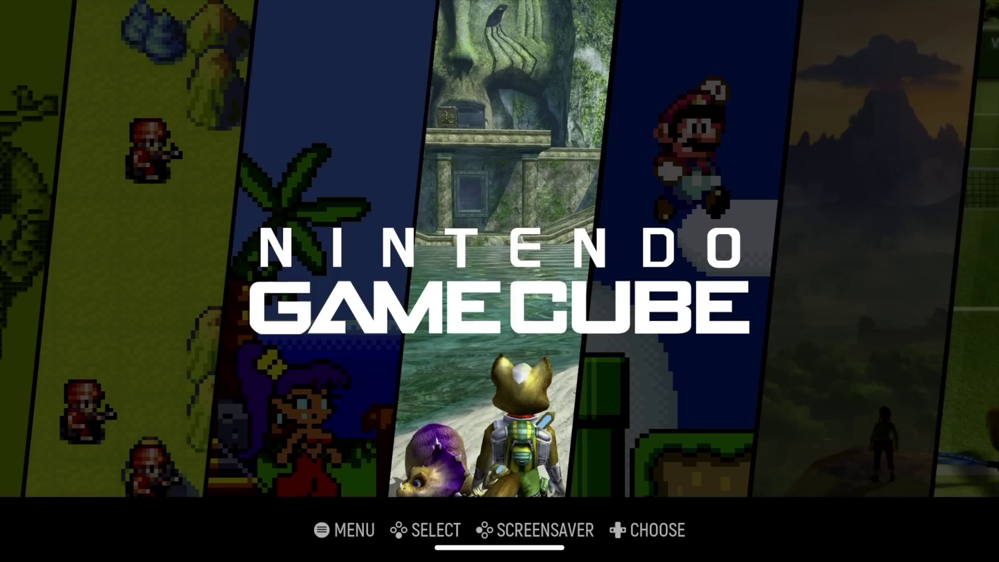
# Open the Nintendo GameCube system and launch Crash Nitro Kart from its game list.
pyautogui.press('Return')
pyautogui.press('Down')
pyautogui.press('Down')
pyautogui.press('Down')
pyautogui.press('Down')
pyautogui.press('Down')
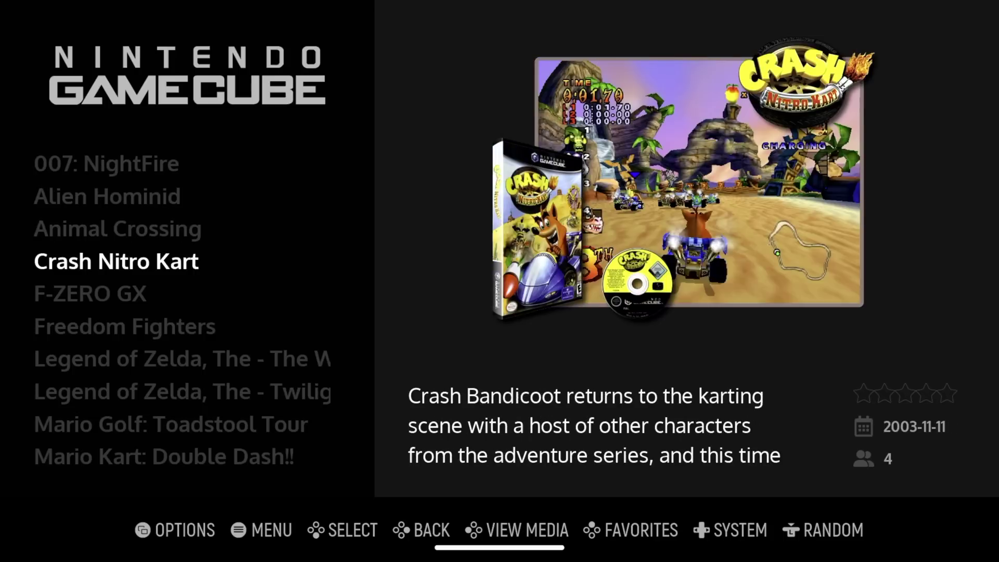
pyautogui.press('Return')
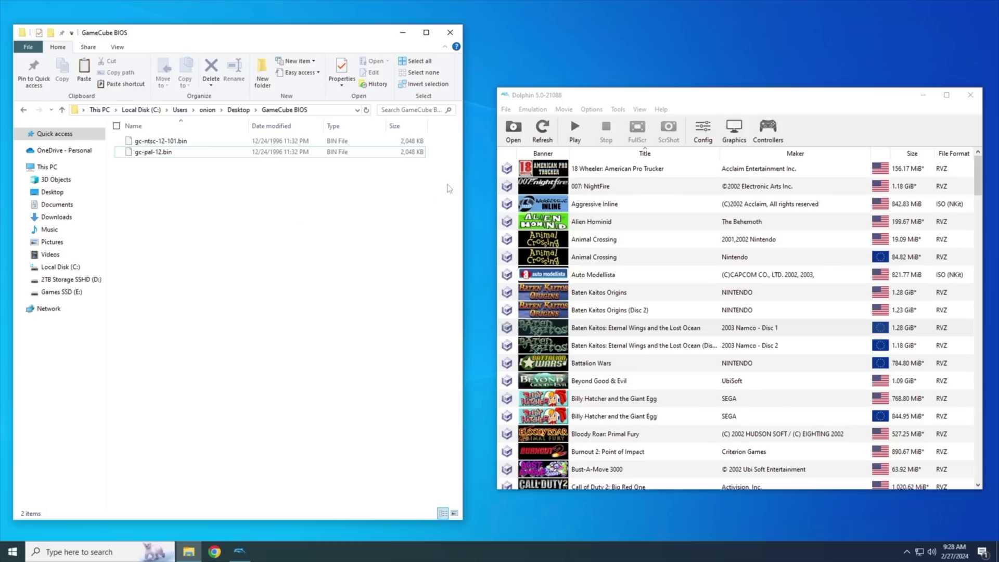
# Open the Dolphin Emulator user folder from Dolphin and place its window beside the GameCube BIOS folder.
pyautogui.click(624, 328)
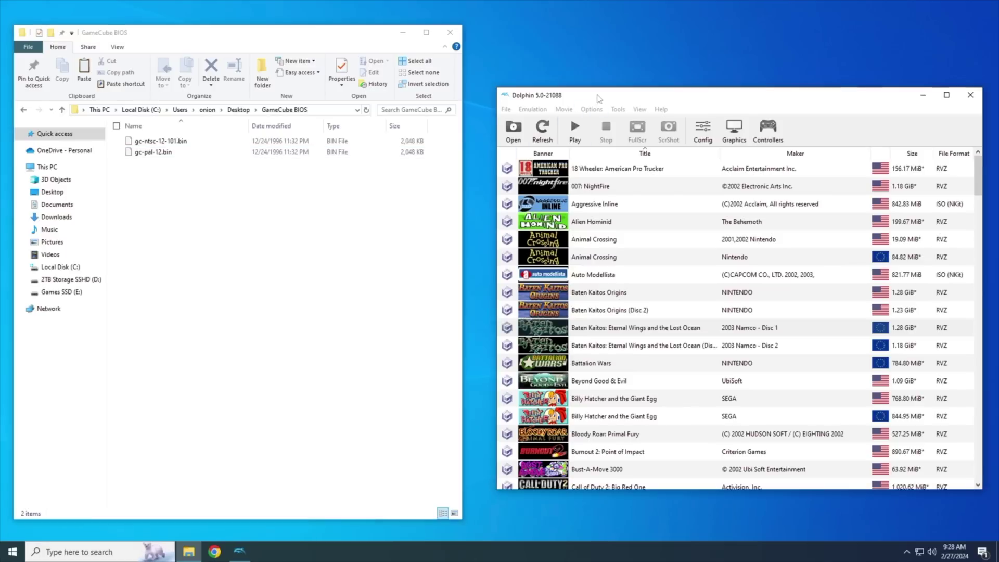
pyautogui.click(505, 110)
pyautogui.click(515, 166)
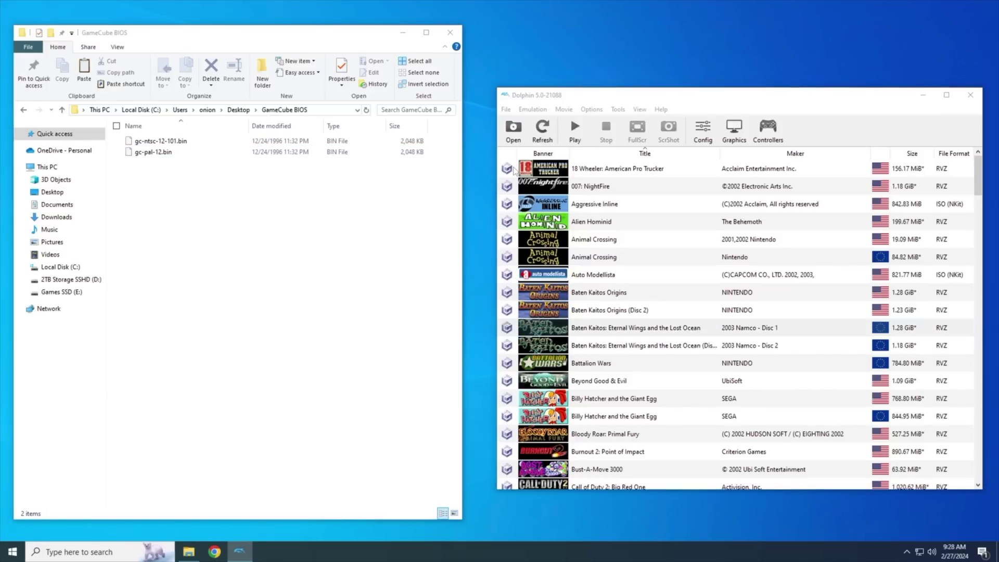
pyautogui.moveTo(260, 32); pyautogui.dragTo(702, 40)
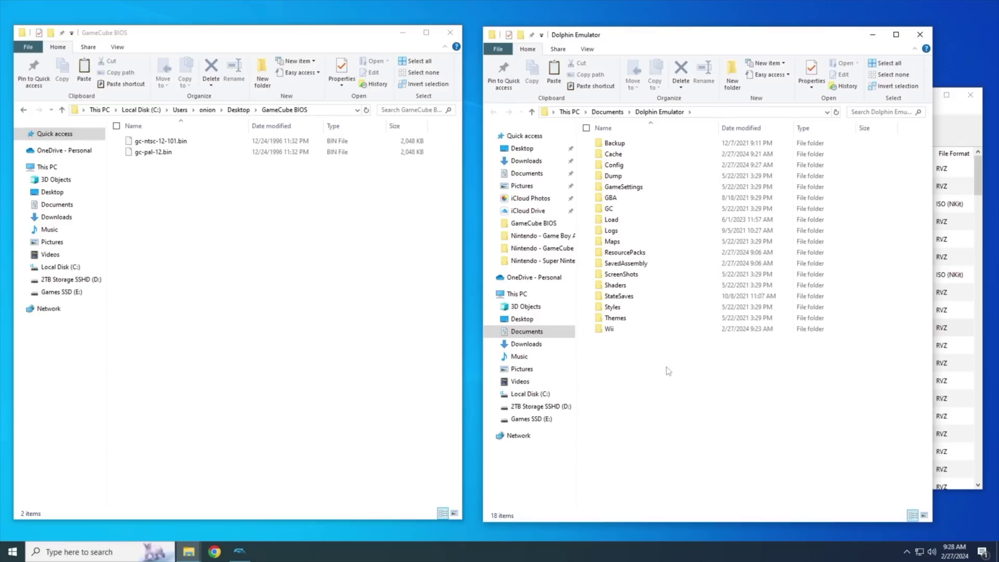
# Open the USA folder inside Dolphin's GC folder.
pyautogui.click(612, 210)
pyautogui.doubleClick(612, 210)
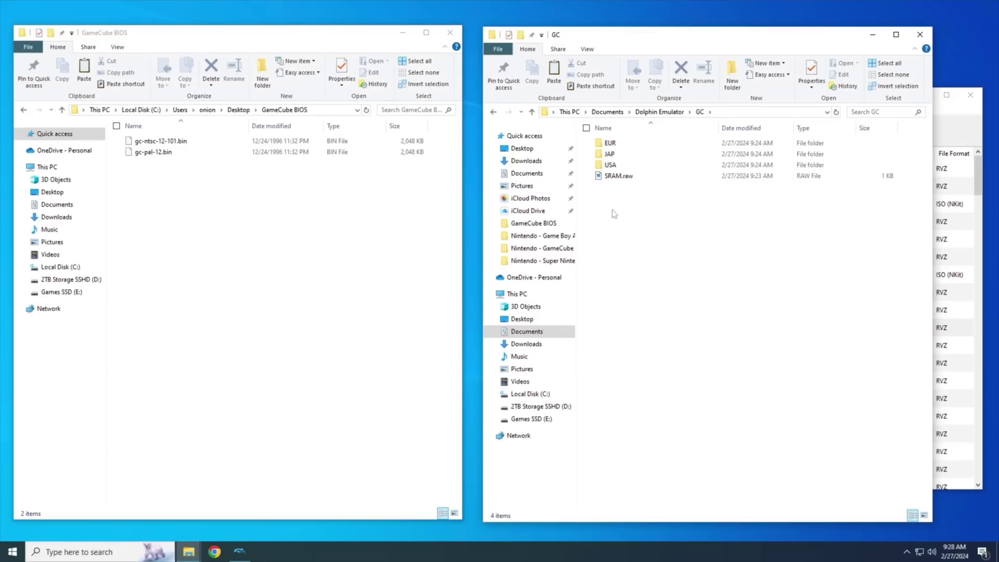
pyautogui.doubleClick(611, 166)
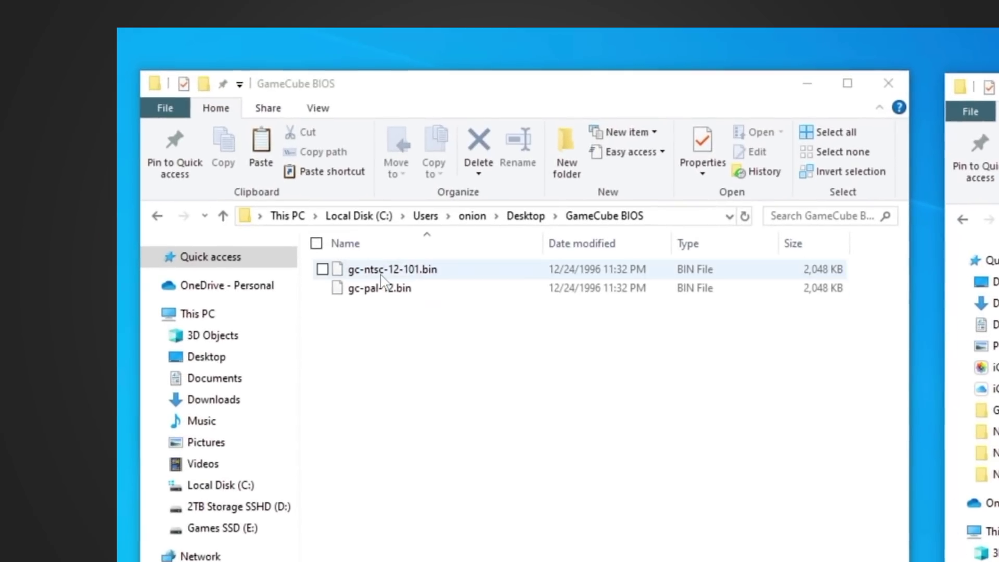
# Rename the BIOS file gc-ntsc-12-101.bin in the GameCube BIOS folder to IPL.bin.
pyautogui.click(383, 273)
pyautogui.click(390, 270)
pyautogui.write('IPL.bin')
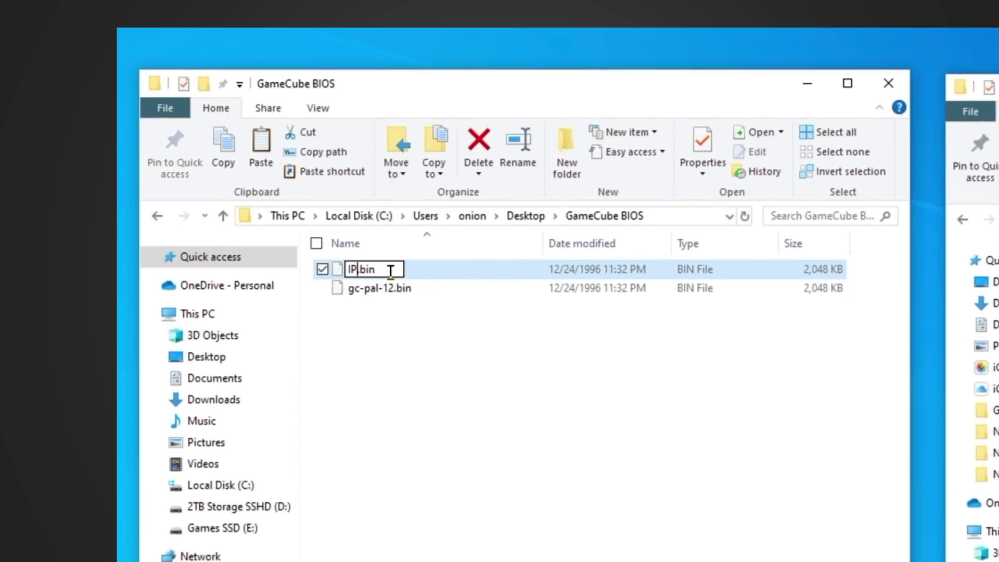
pyautogui.press('Return')
pyautogui.click(391, 343)
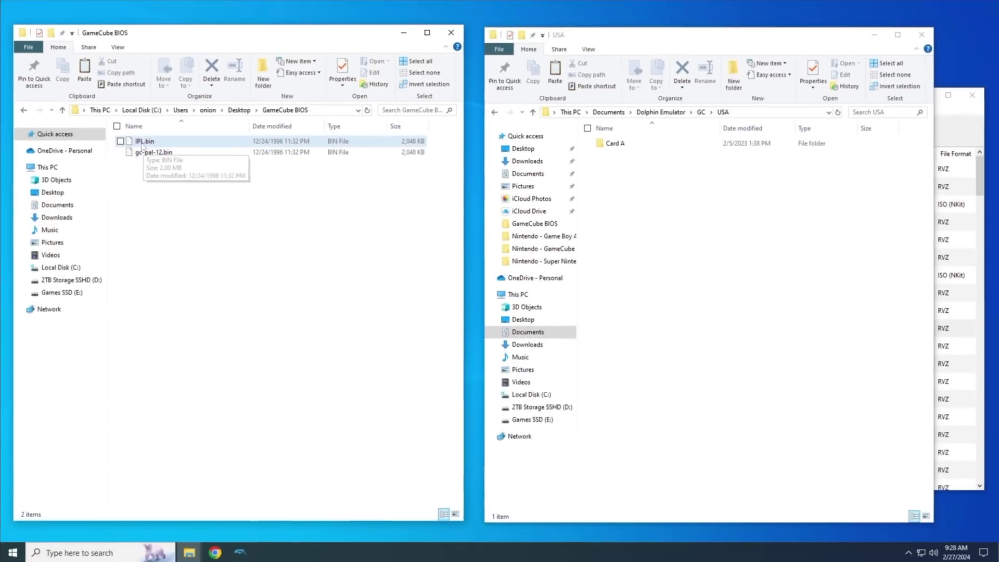
# Move IPL.bin from the GameCube BIOS folder into the GC USA folder, and minimize the USA folder window.
pyautogui.moveTo(348, 264); pyautogui.dragTo(998, 500)
pyautogui.moveTo(756, 280); pyautogui.dragTo(757, 281)
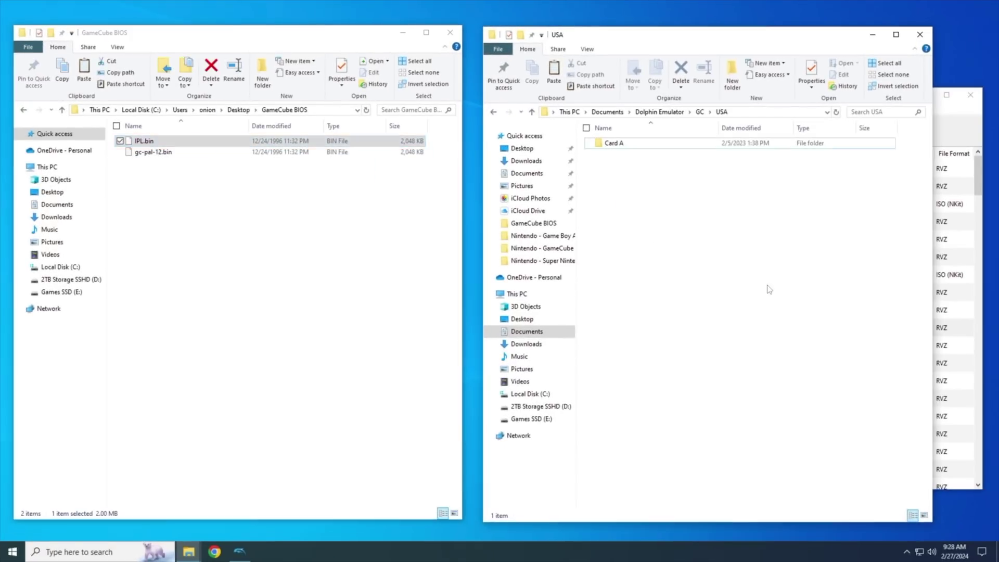
pyautogui.click(702, 293)
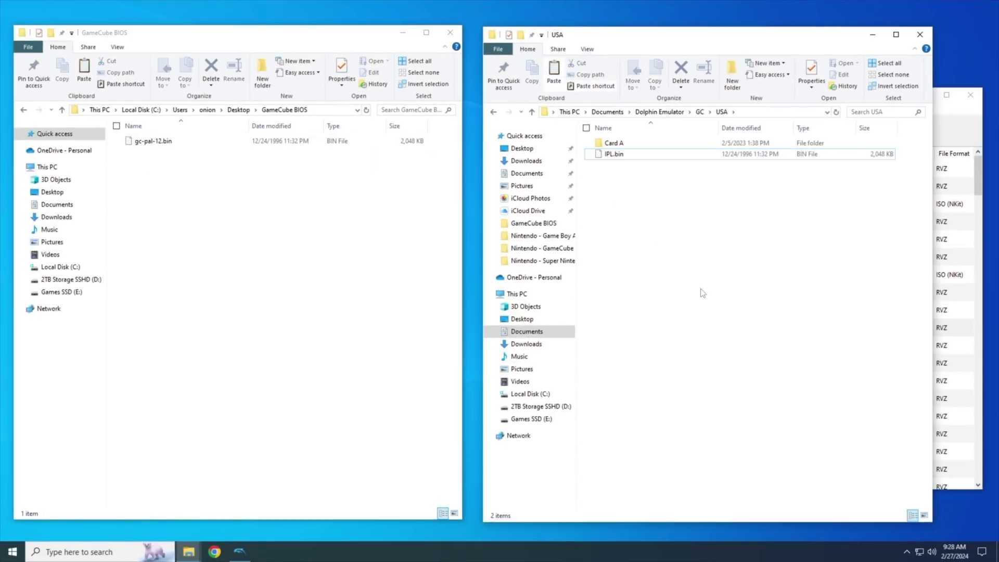
pyautogui.click(873, 34)
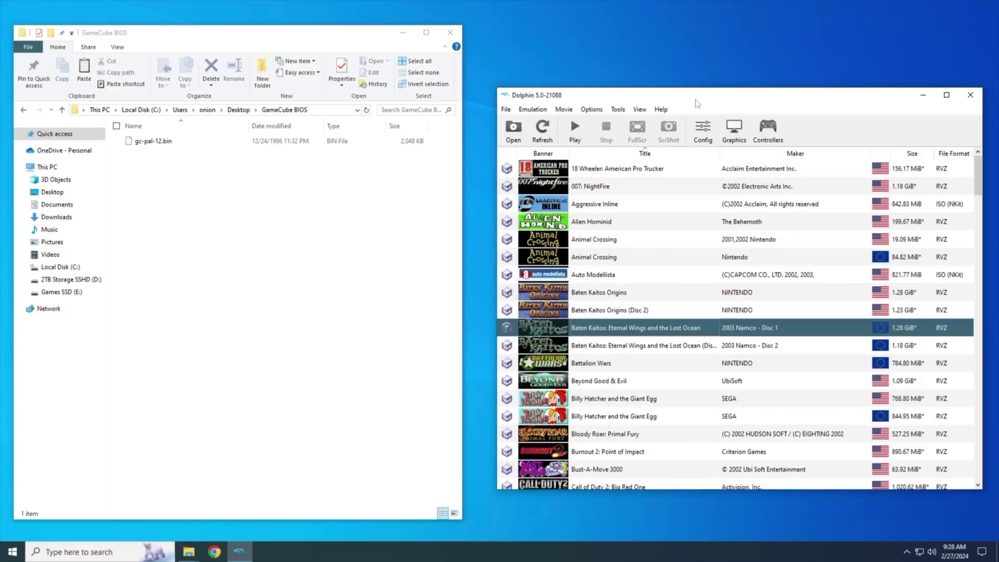
# Turn off Skip Main Menu in Dolphin's GameCube settings and close the settings.
pyautogui.click(704, 130)
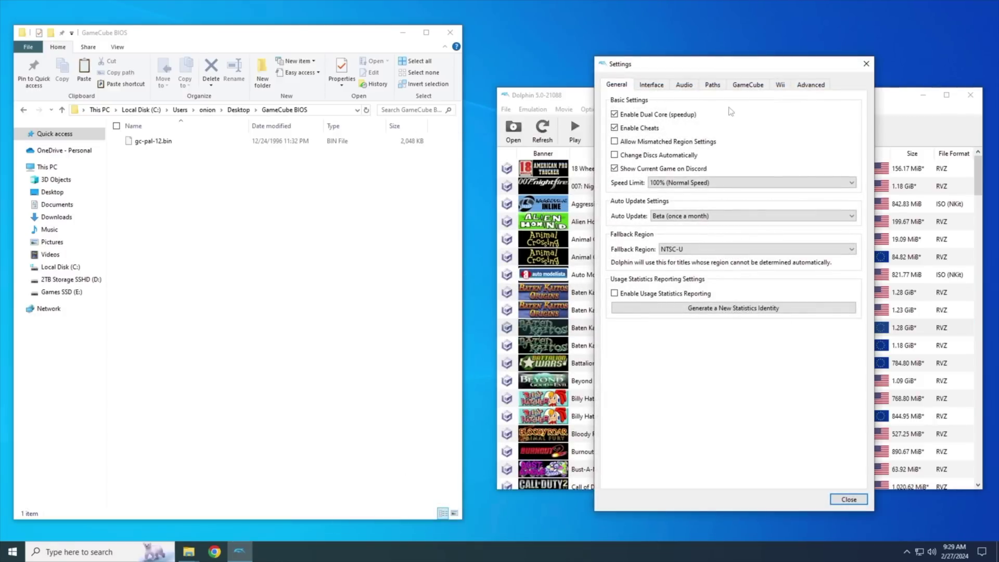
pyautogui.click(745, 88)
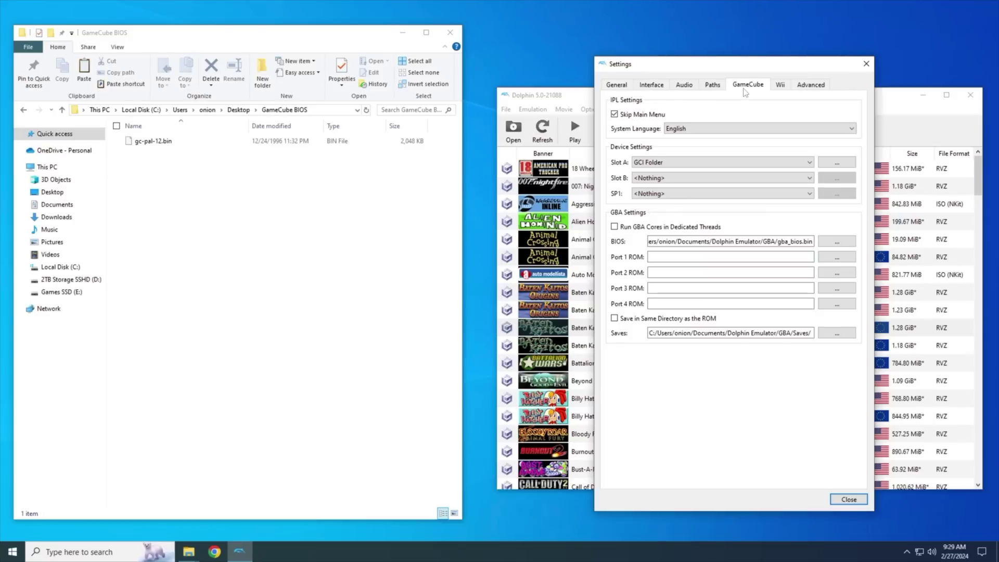
pyautogui.click(616, 118)
pyautogui.click(848, 500)
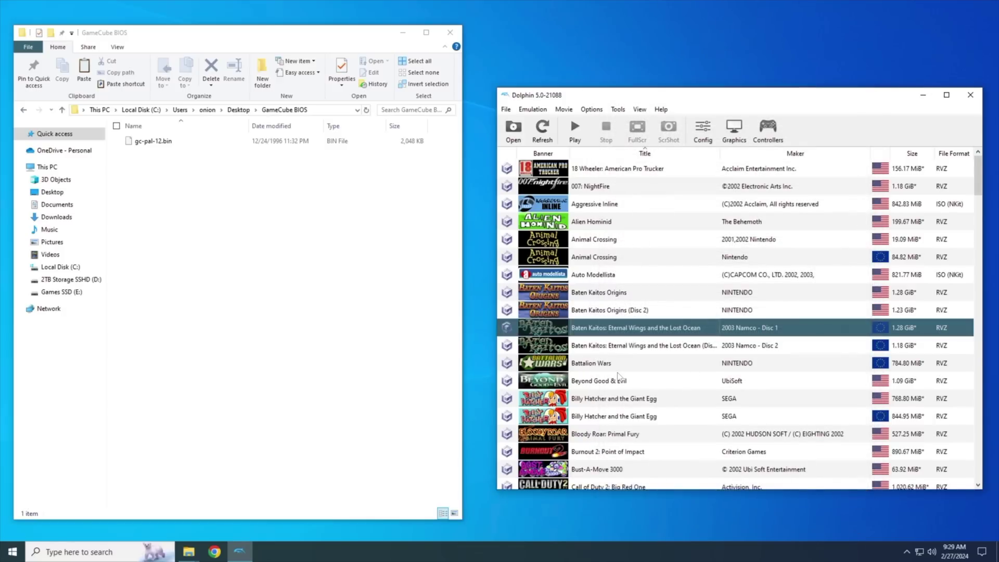
# Launch the US version of Animal Crossing, close it and relaunch it into the GameCube main menu.
pyautogui.click(601, 242)
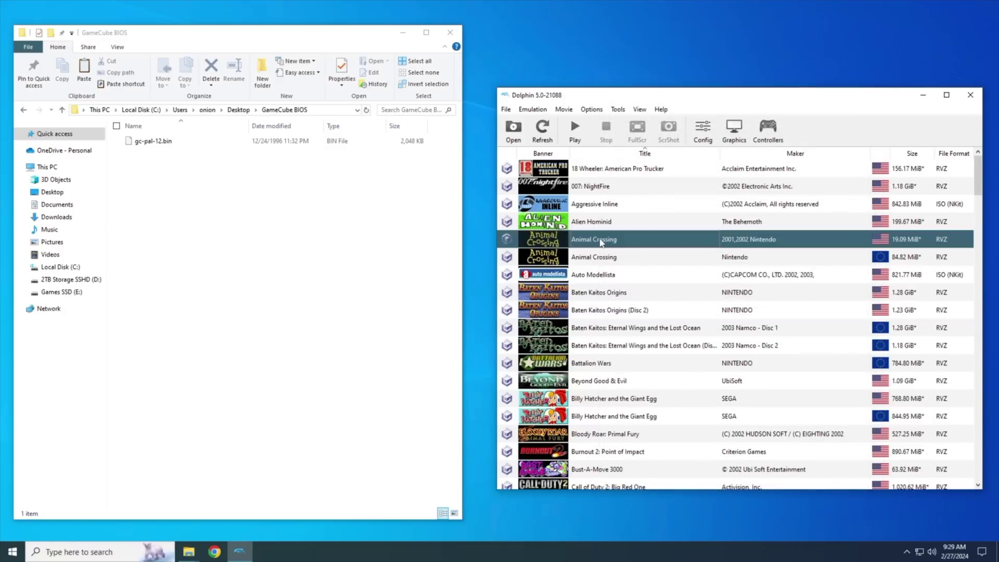
pyautogui.doubleClick(601, 243)
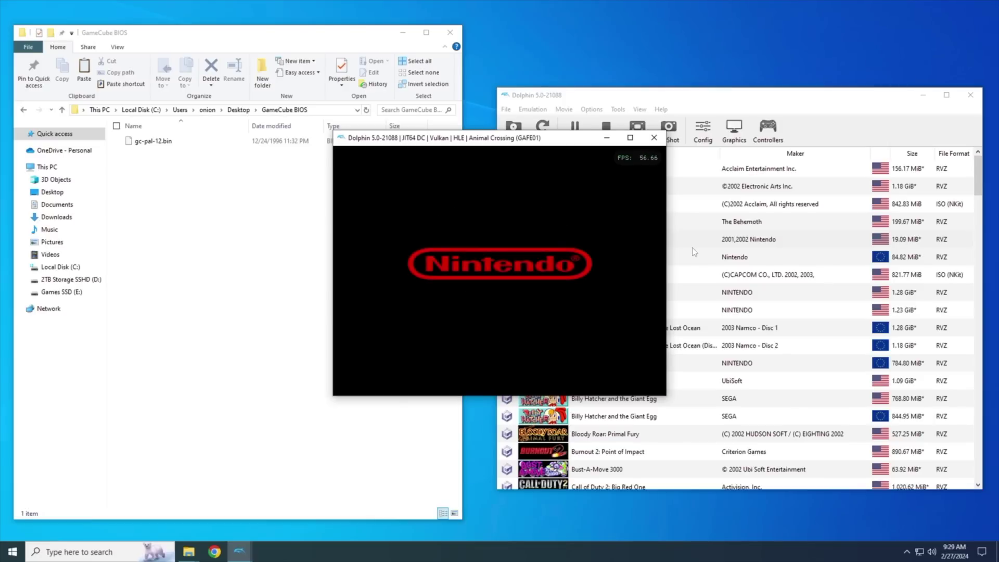
pyautogui.click(652, 138)
pyautogui.doubleClick(665, 201)
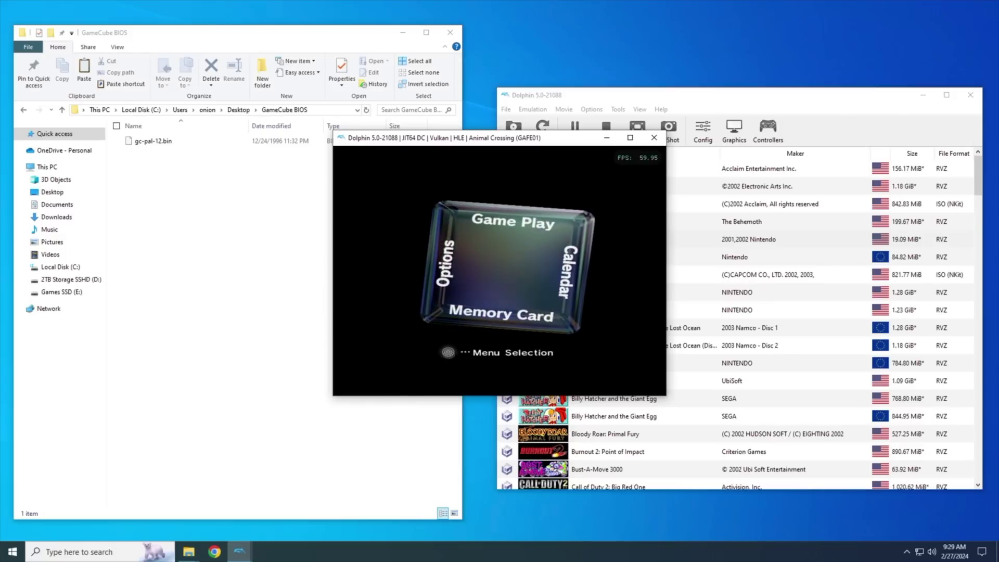
# Look through the Options, Calendar and Game Play screens of the GameCube main menu.
pyautogui.press('Left')
pyautogui.press('x')
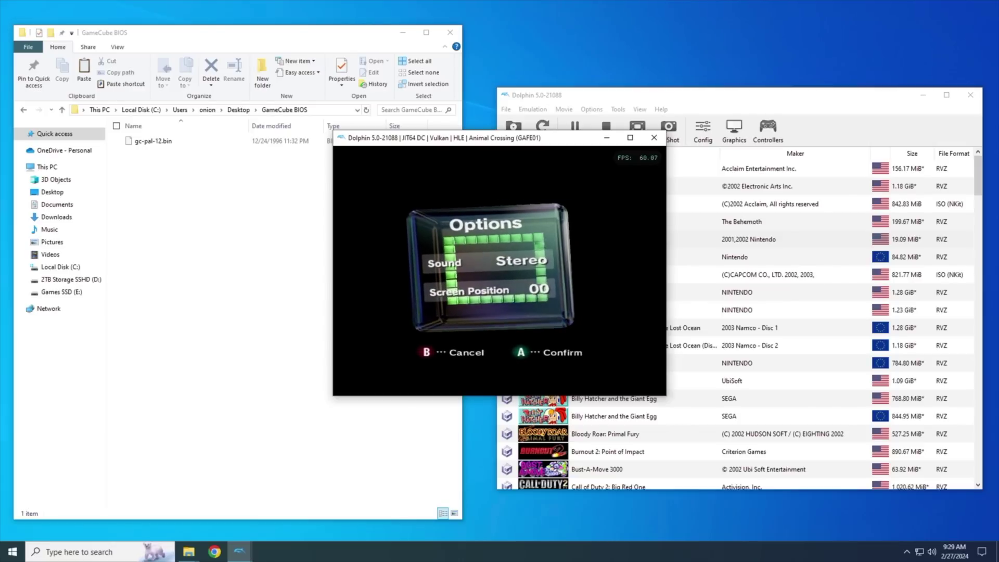
pyautogui.press('z')
pyautogui.press('Right')
pyautogui.press('x')
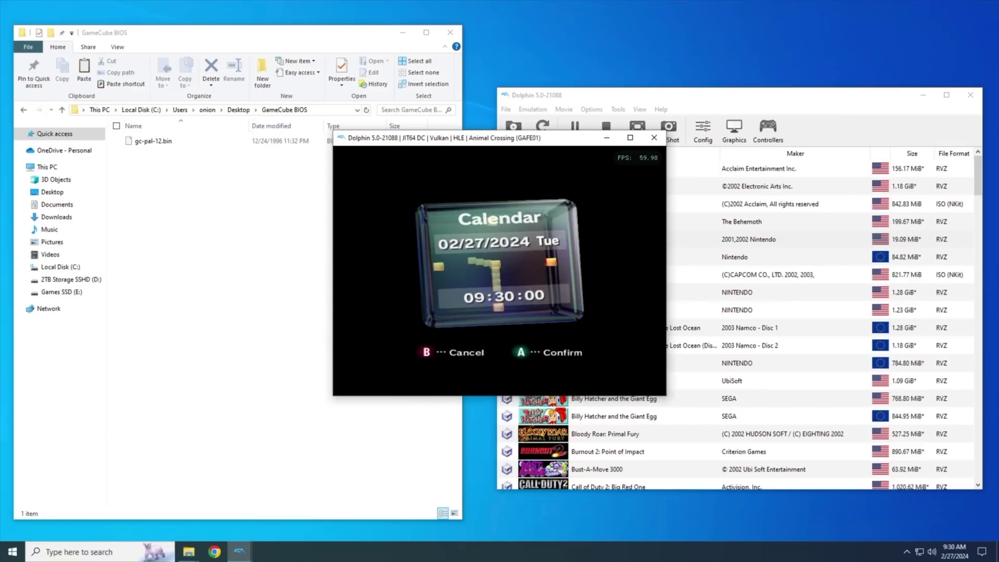
pyautogui.press('z')
pyautogui.press('Up')
pyautogui.press('x')
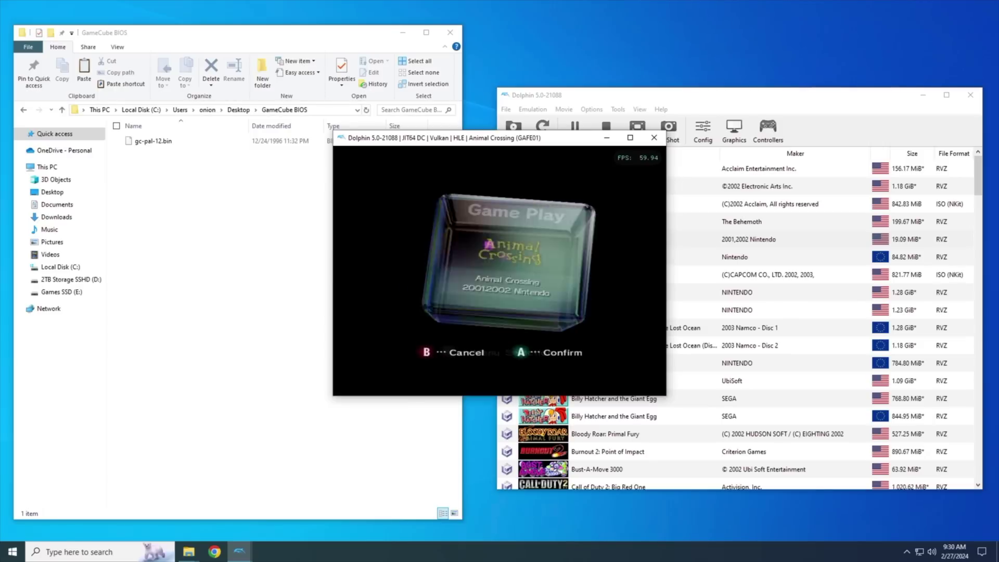
pyautogui.press('z')
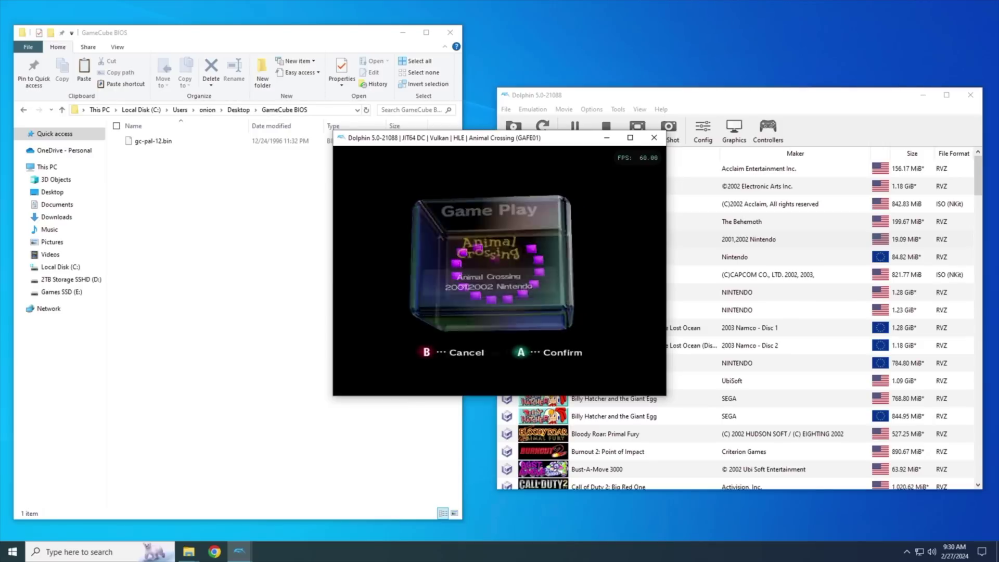
# Open memory card slot A from the GameCube main menu, browse its saved games and leave the card view.
pyautogui.press('Down')
pyautogui.press('x')
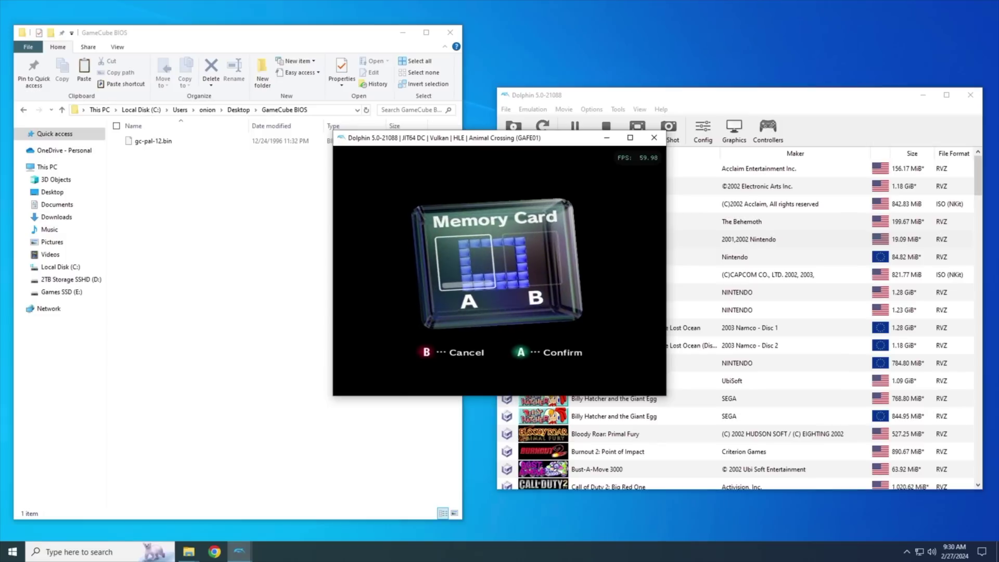
pyautogui.press('x')
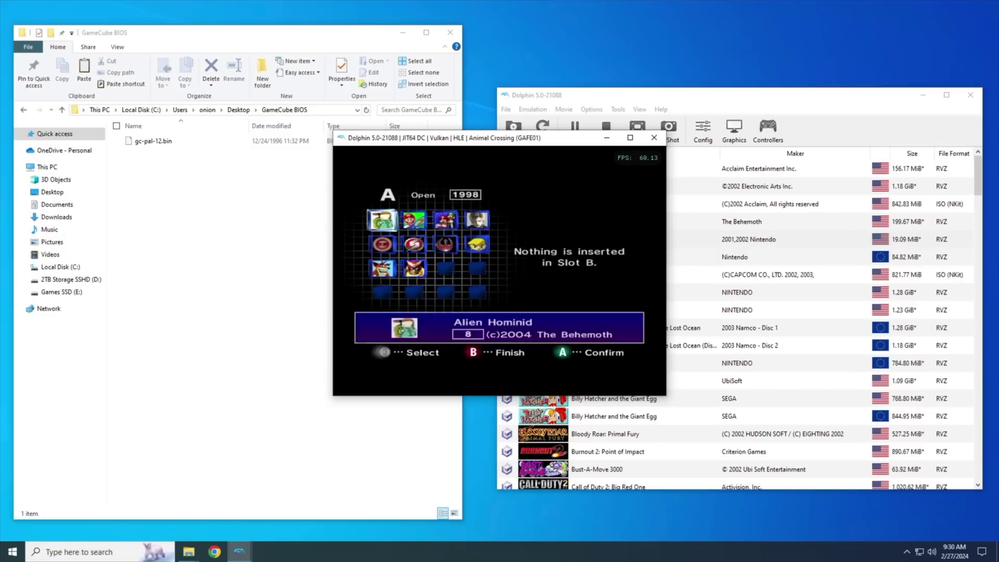
pyautogui.press('Right')
pyautogui.press('Right')
pyautogui.press('Right')
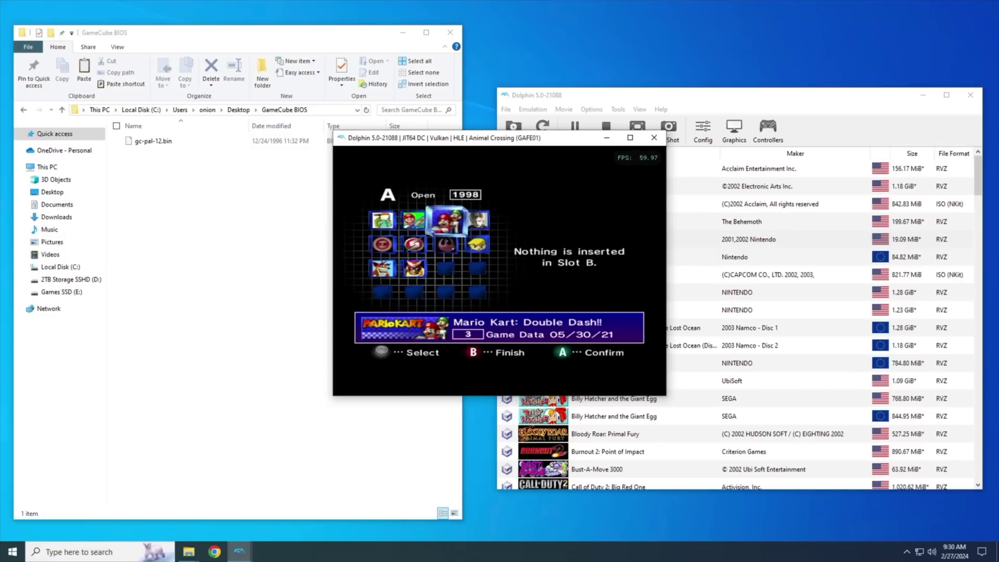
pyautogui.press('Down')
pyautogui.press('Left')
pyautogui.press('Left')
pyautogui.press('Right')
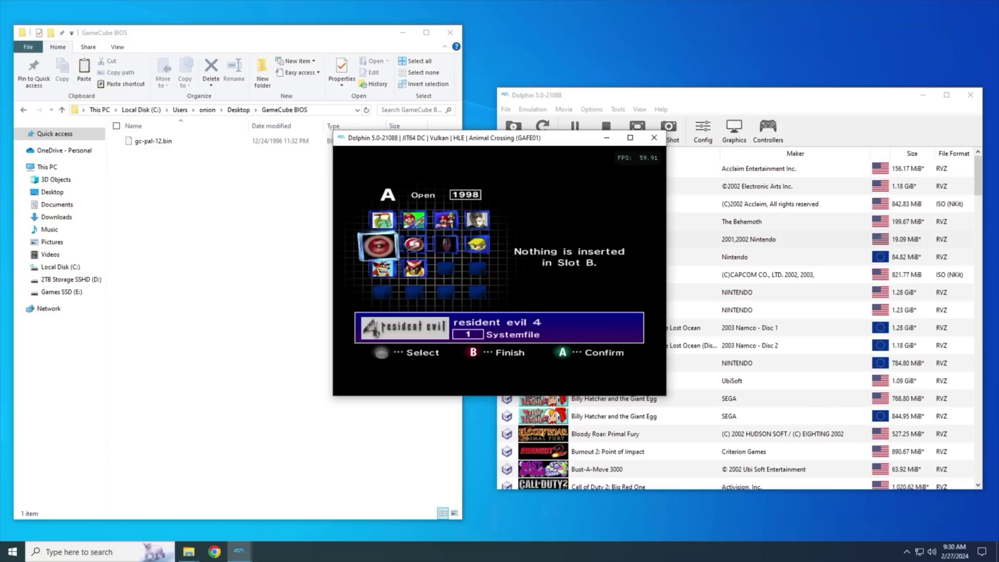
pyautogui.press('Down')
pyautogui.press('Left')
pyautogui.press('Left')
pyautogui.press('Right')
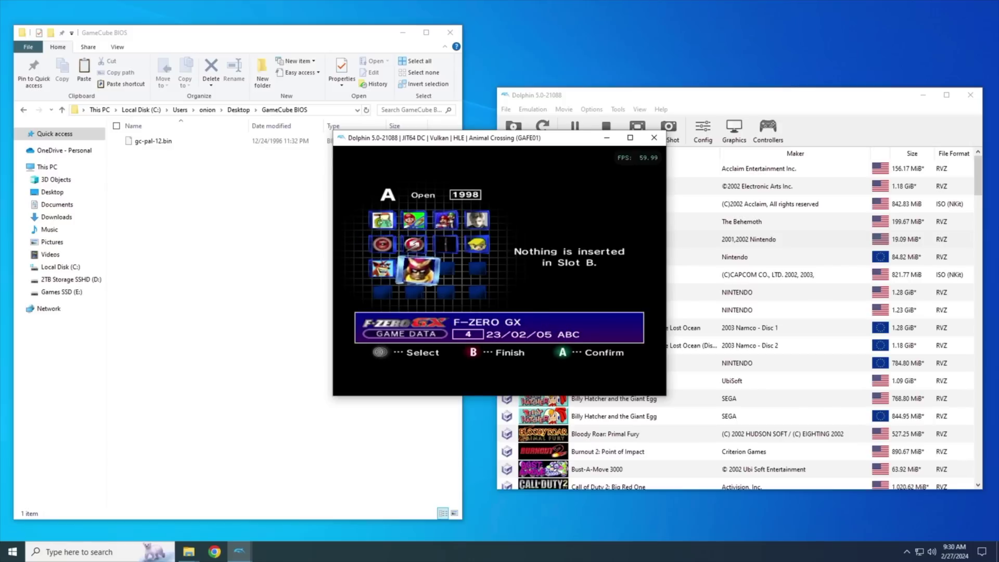
pyautogui.press('Up')
pyautogui.press('Left')
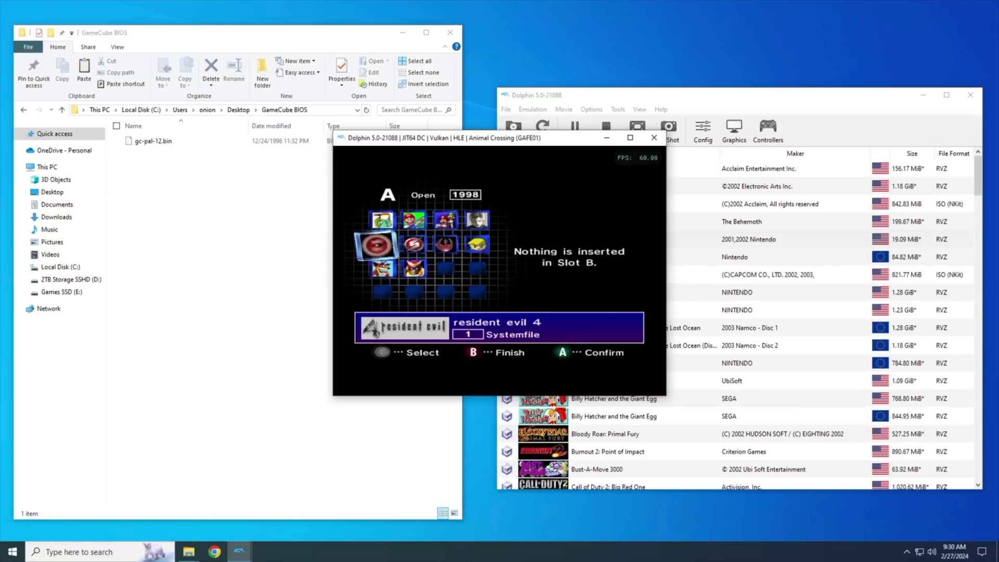
pyautogui.press('z')
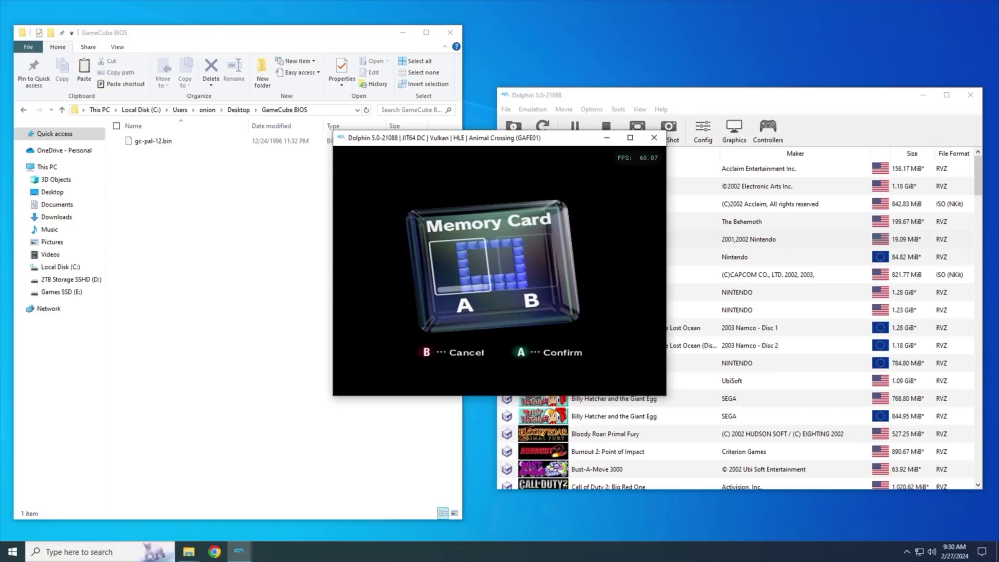
# Start Animal Crossing from the Game Play screen of the GameCube main menu.
pyautogui.press('z')
pyautogui.press('Up')
pyautogui.press('x')
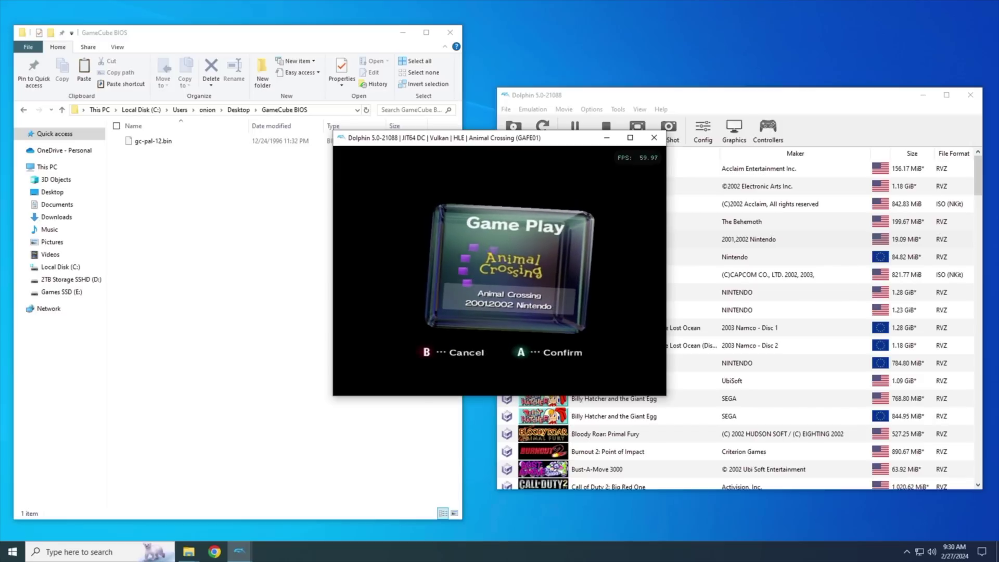
pyautogui.press('x')
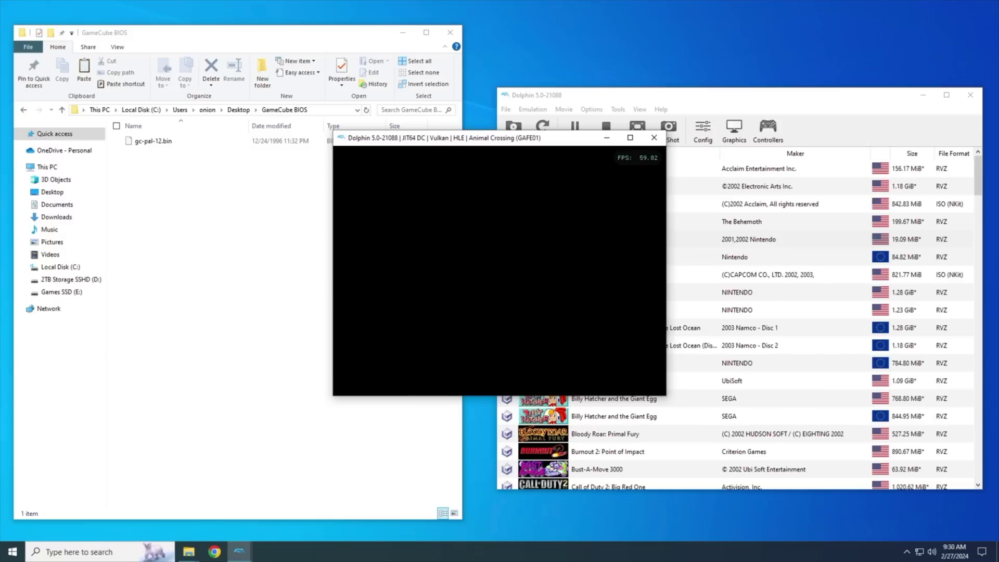
# Close the running game and launch the European version of Animal Crossing published by Nintendo.
pyautogui.click(654, 138)
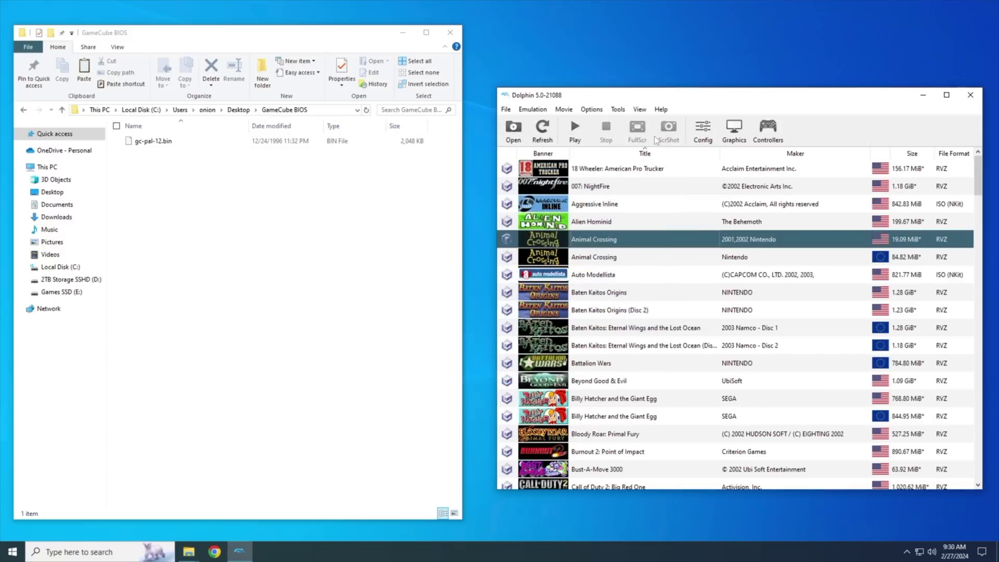
pyautogui.click(632, 263)
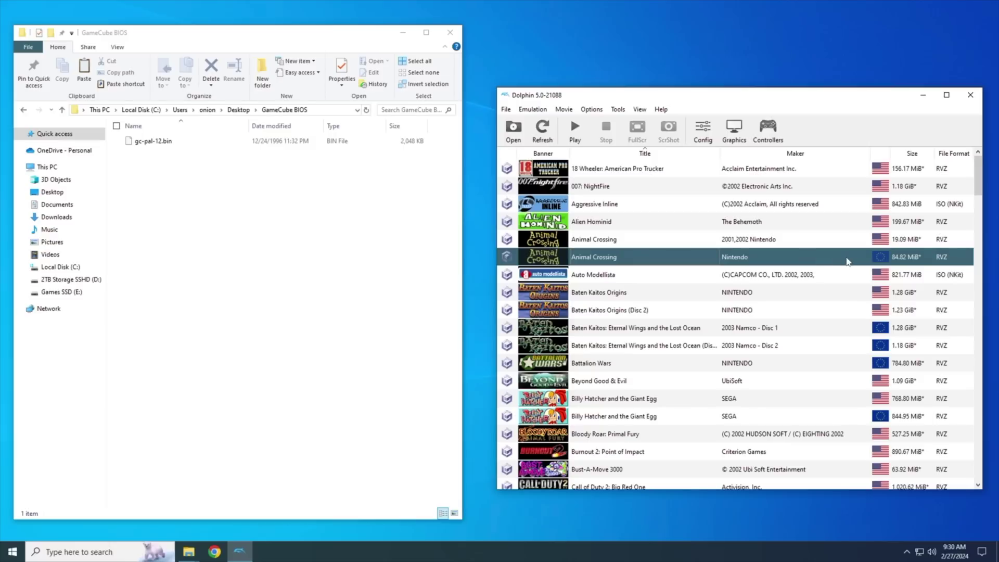
pyautogui.doubleClick(657, 257)
# Turn Skip Main Menu back on in Dolphin's GameCube settings and close the settings.
pyautogui.click(702, 131)
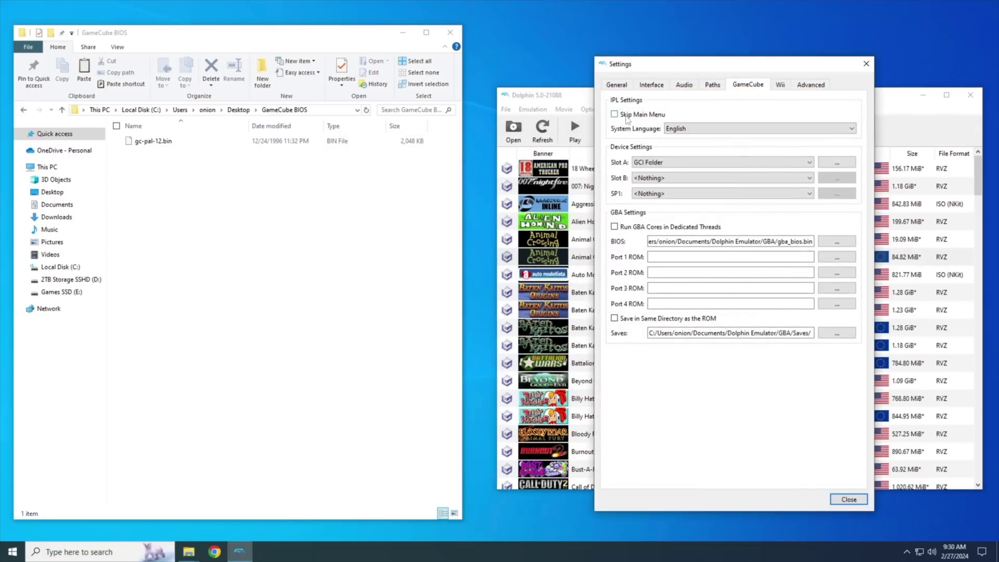
pyautogui.click(627, 115)
pyautogui.click(848, 500)
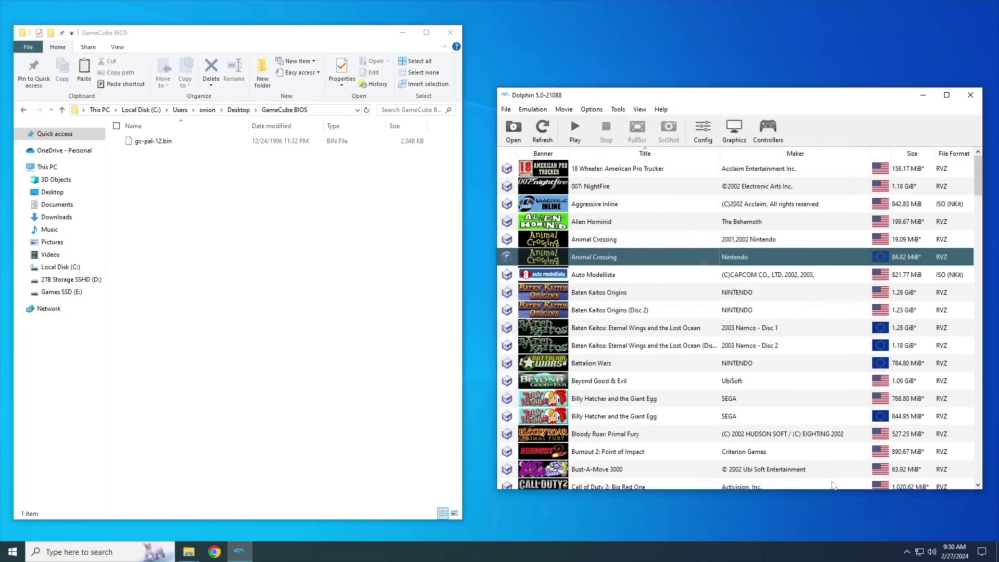
# Test-boot the European version of Animal Crossing and close the game window.
pyautogui.doubleClick(644, 259)
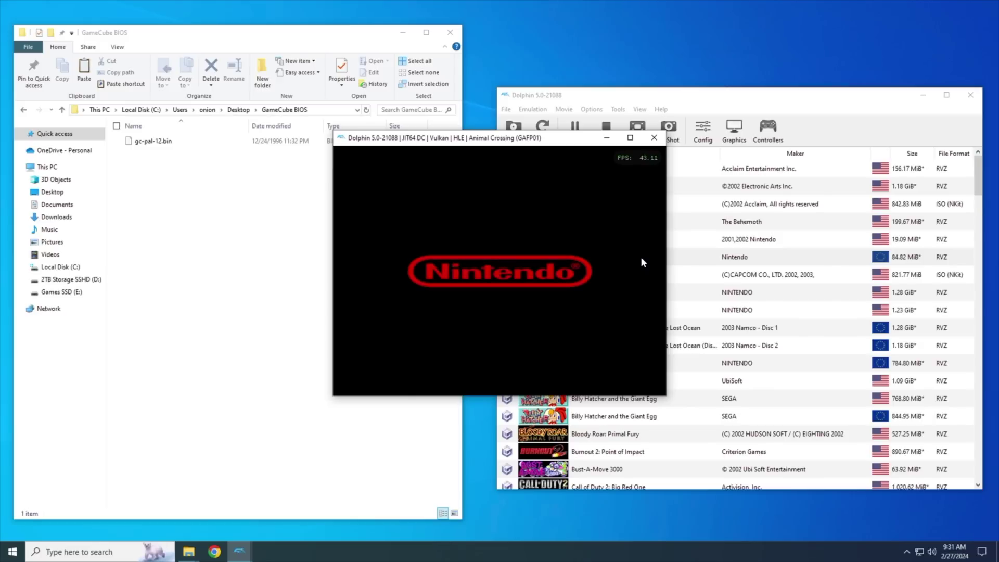
pyautogui.click(654, 137)
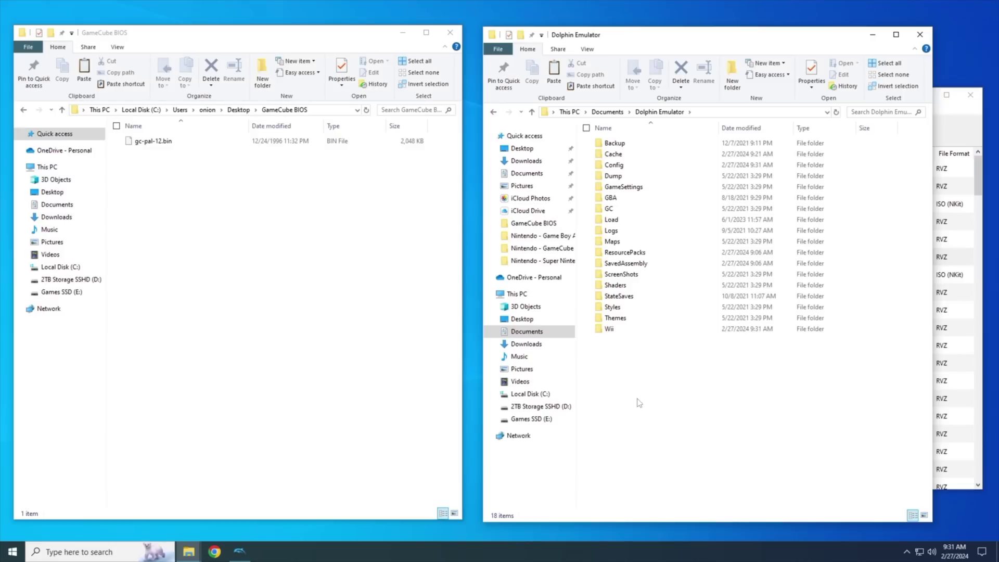
# Rename gc-pal-12.bin as IPL.bin and move it into the EUR folder inside Dolphin Emulator's GC folder.
pyautogui.doubleClick(608, 209)
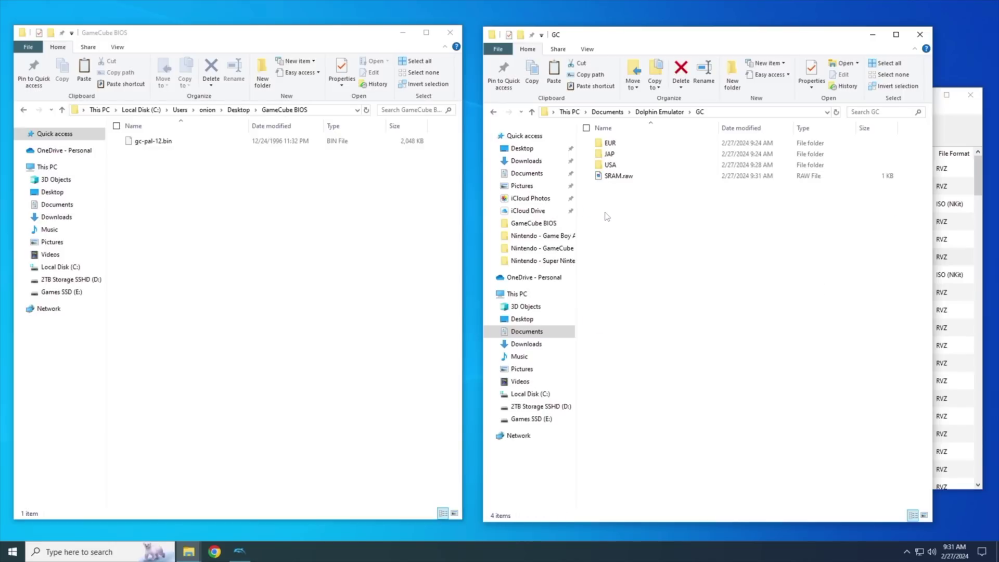
pyautogui.doubleClick(611, 143)
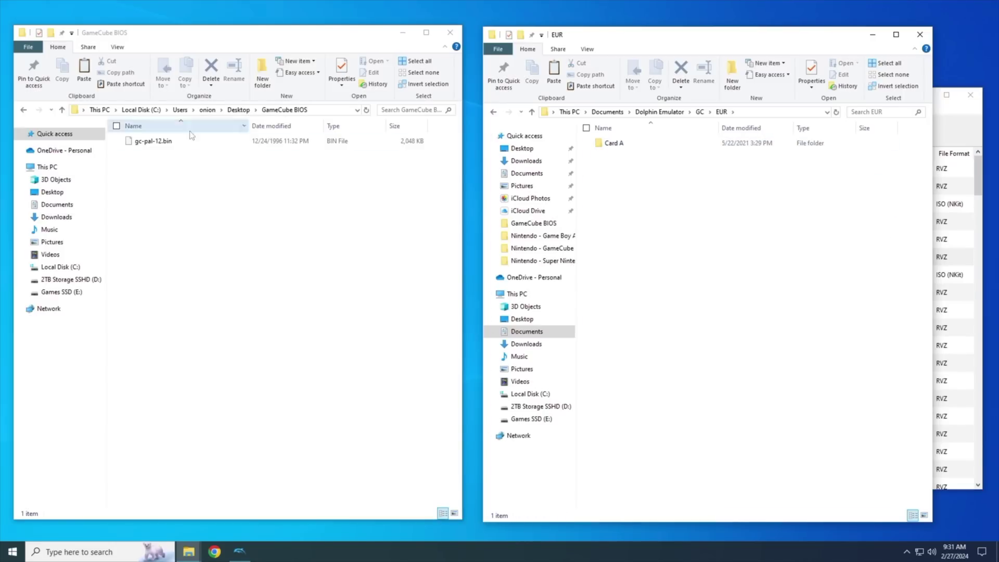
pyautogui.click(152, 141)
pyautogui.press('F2')
pyautogui.write('IPL')
pyautogui.press('Return')
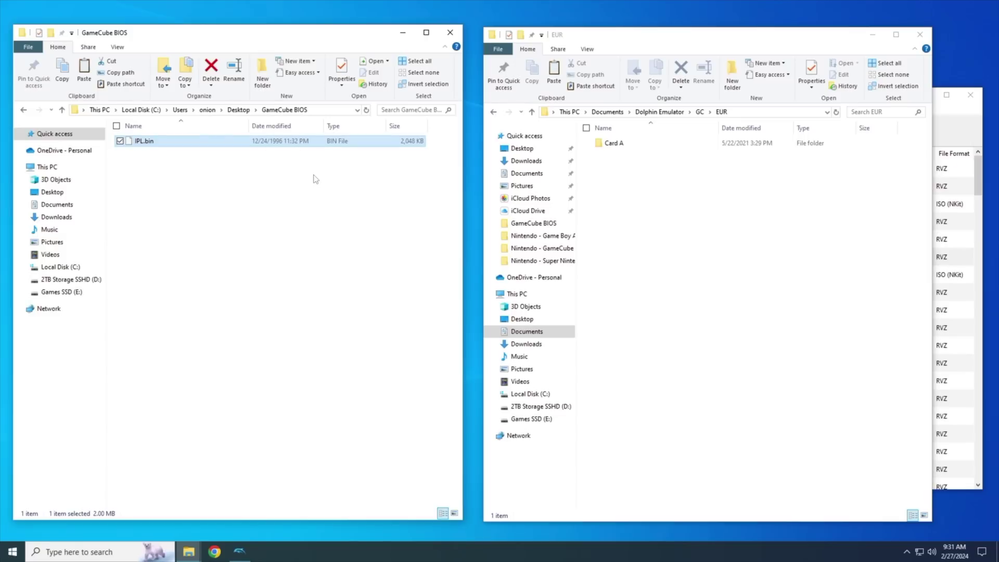
pyautogui.moveTo(135, 140); pyautogui.dragTo(738, 292)
pyautogui.click(738, 291)
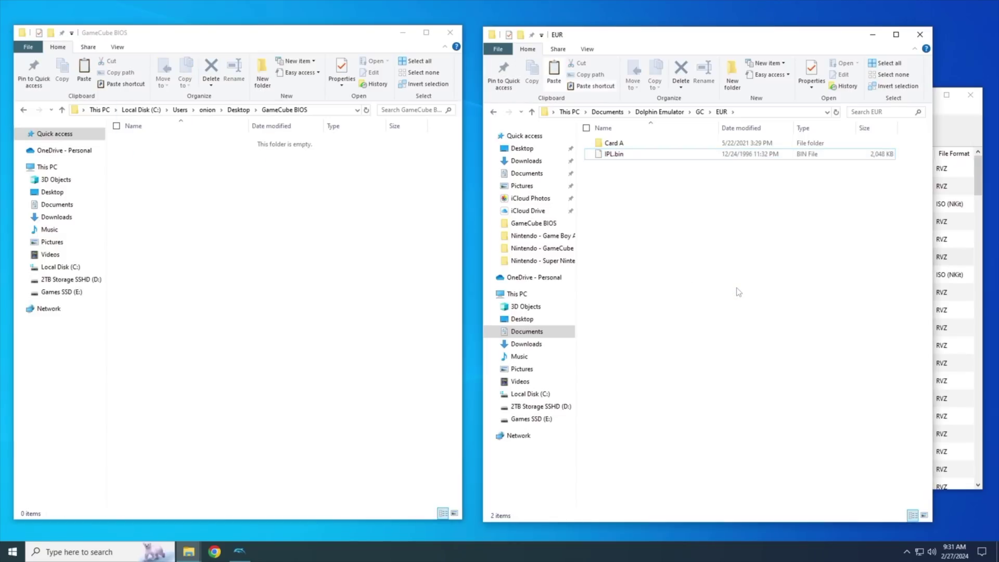
# Copy IPL.bin from the USA folder into the JAP folder inside Dolphin Emulator's GC folder.
pyautogui.click(700, 111)
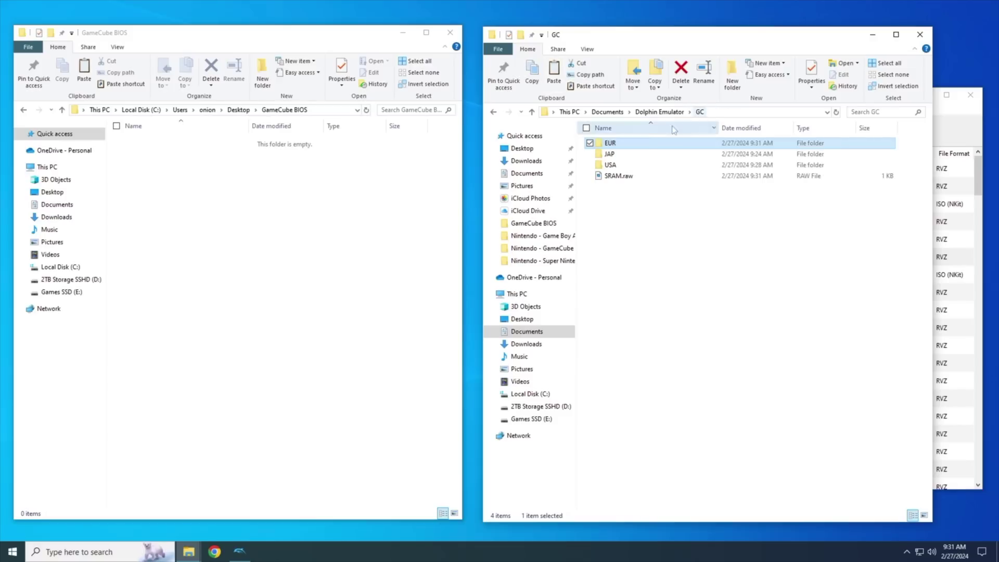
pyautogui.click(615, 158)
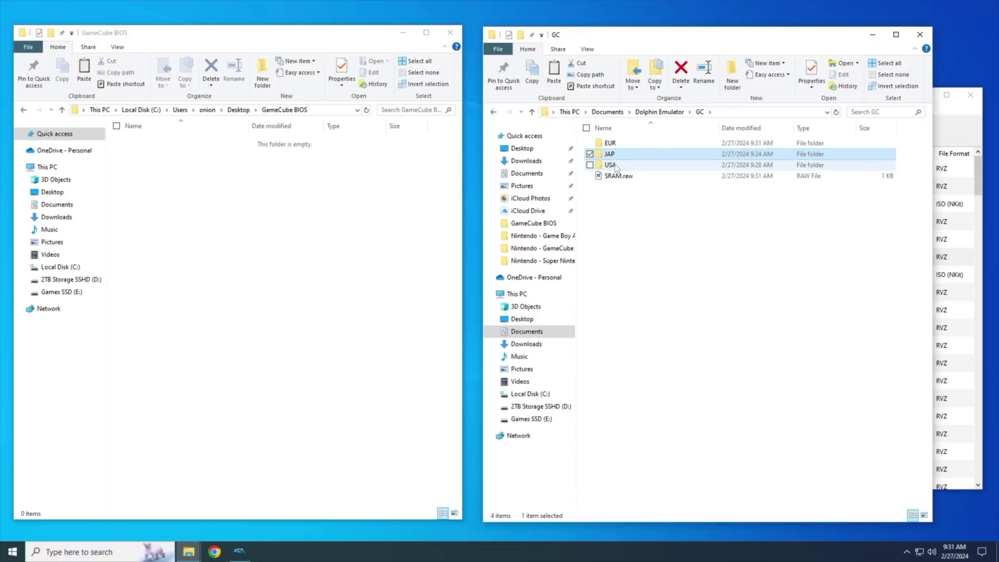
pyautogui.doubleClick(612, 165)
pyautogui.click(617, 155)
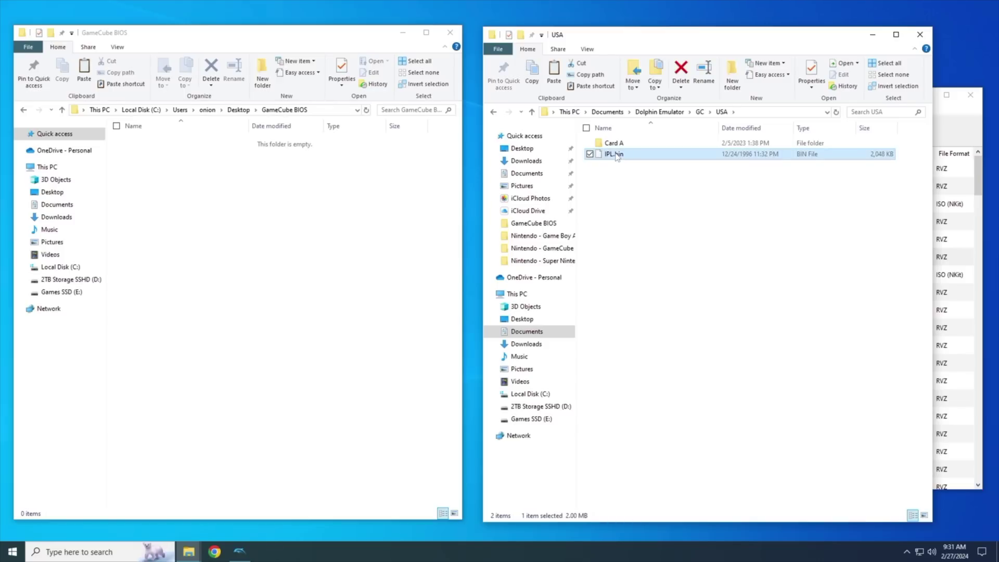
pyautogui.rightClick(617, 157)
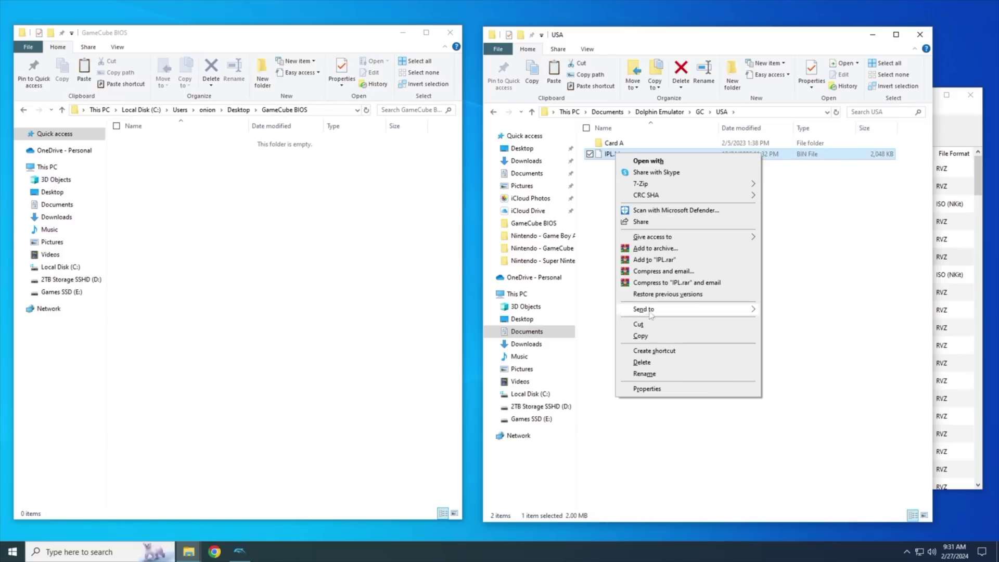
pyautogui.click(640, 336)
pyautogui.click(710, 308)
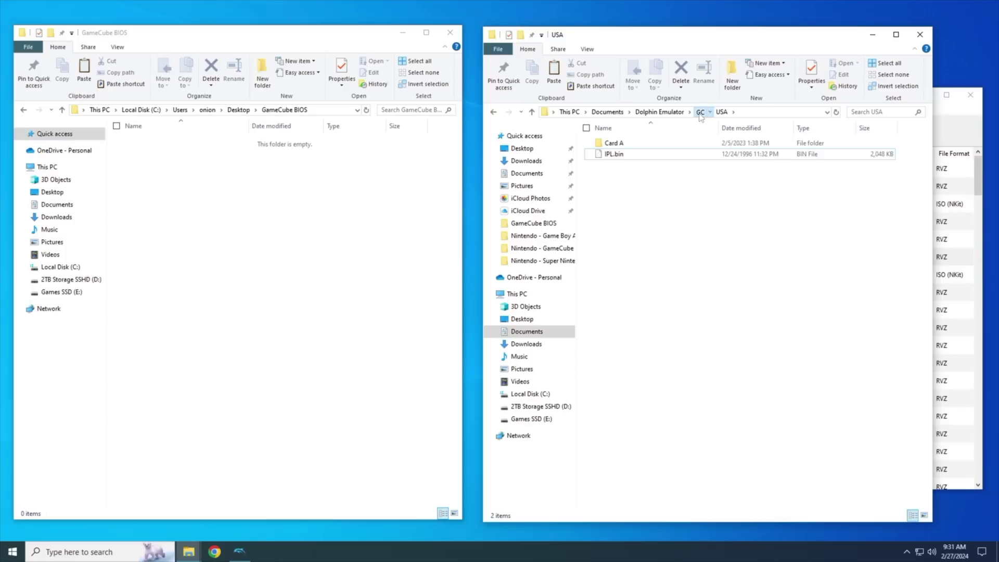
pyautogui.click(700, 112)
pyautogui.doubleClick(610, 154)
pyautogui.rightClick(615, 239)
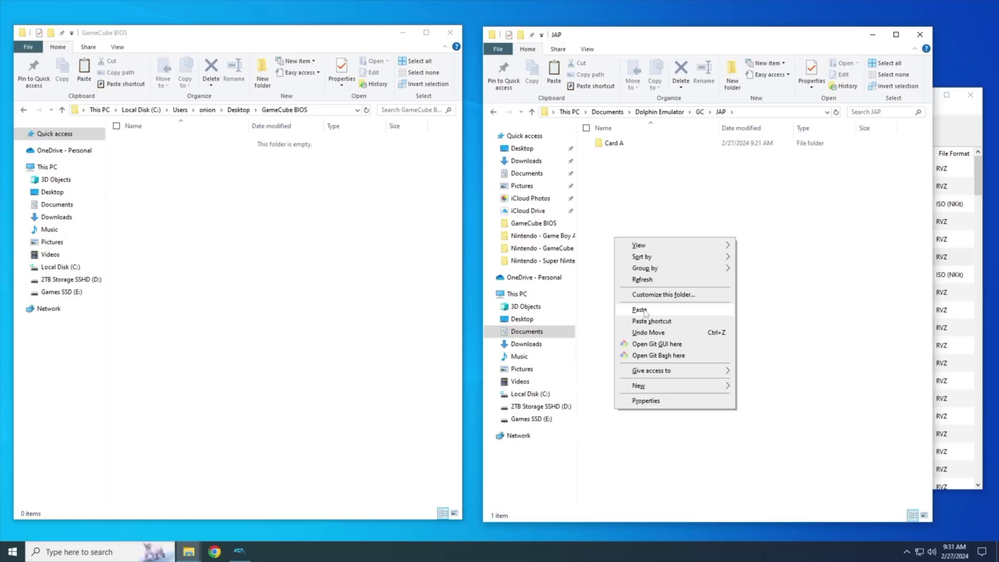
pyautogui.click(641, 310)
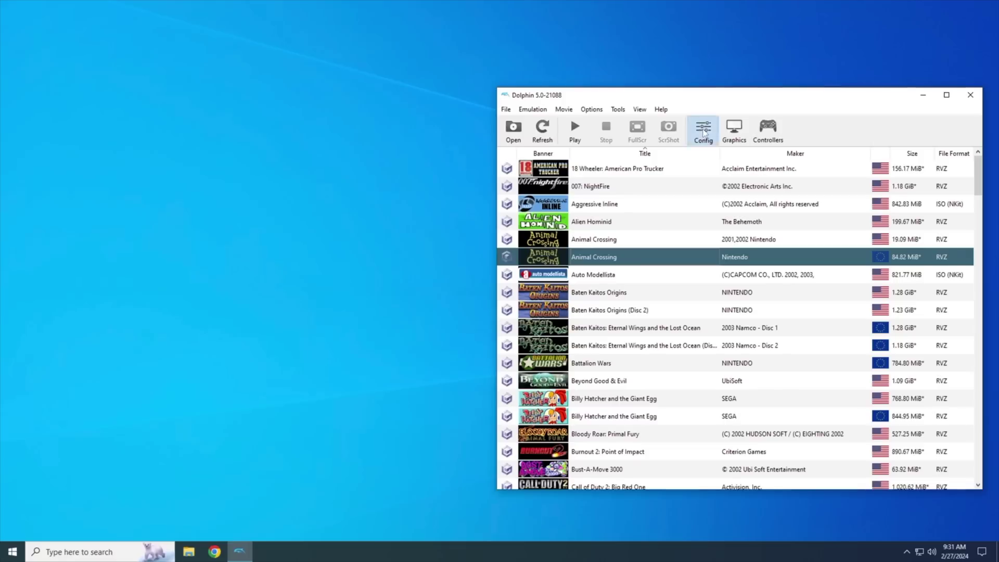
# Turn off Skip Main Menu in Dolphin's GameCube settings and close the settings.
pyautogui.click(703, 130)
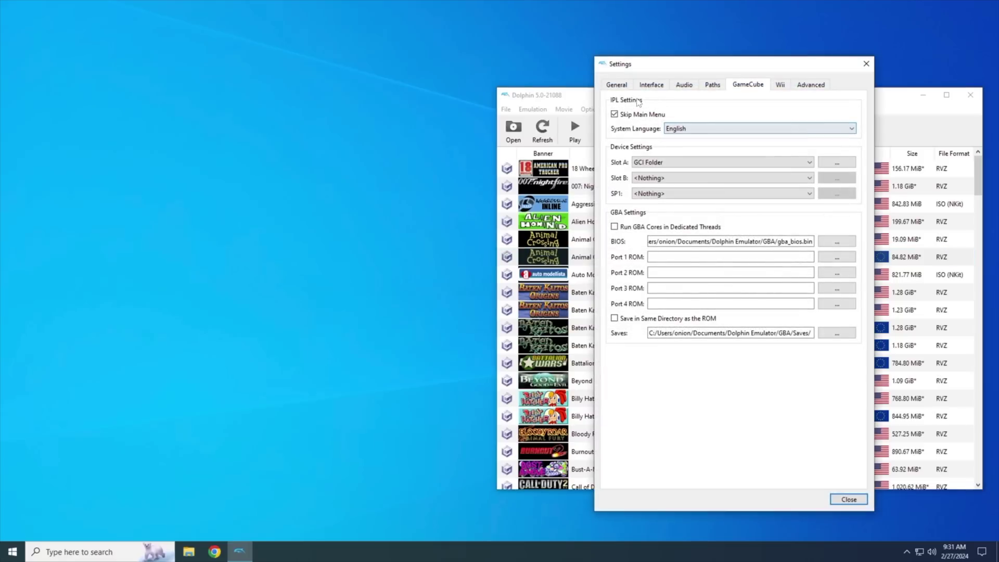
pyautogui.click(633, 115)
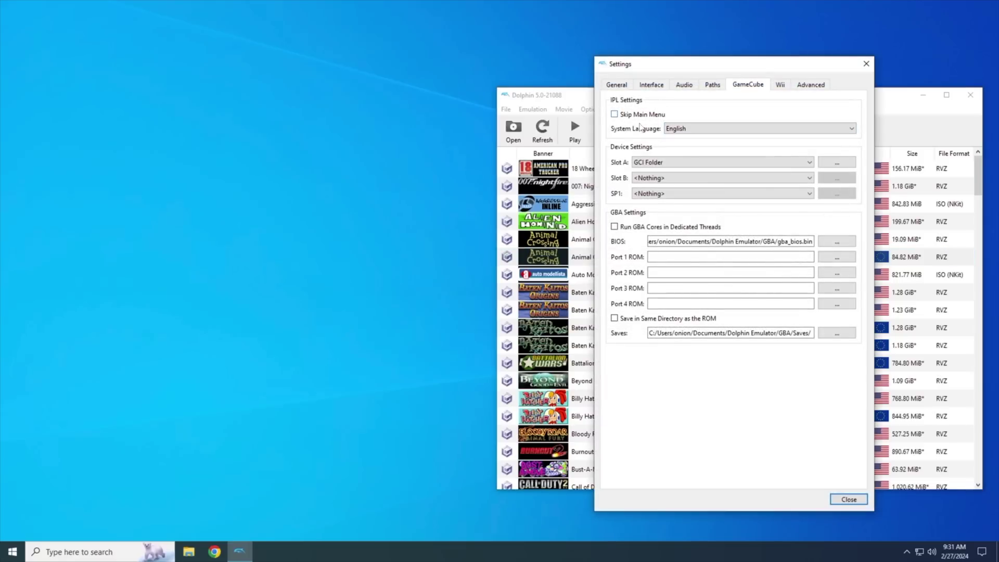
pyautogui.click(836, 500)
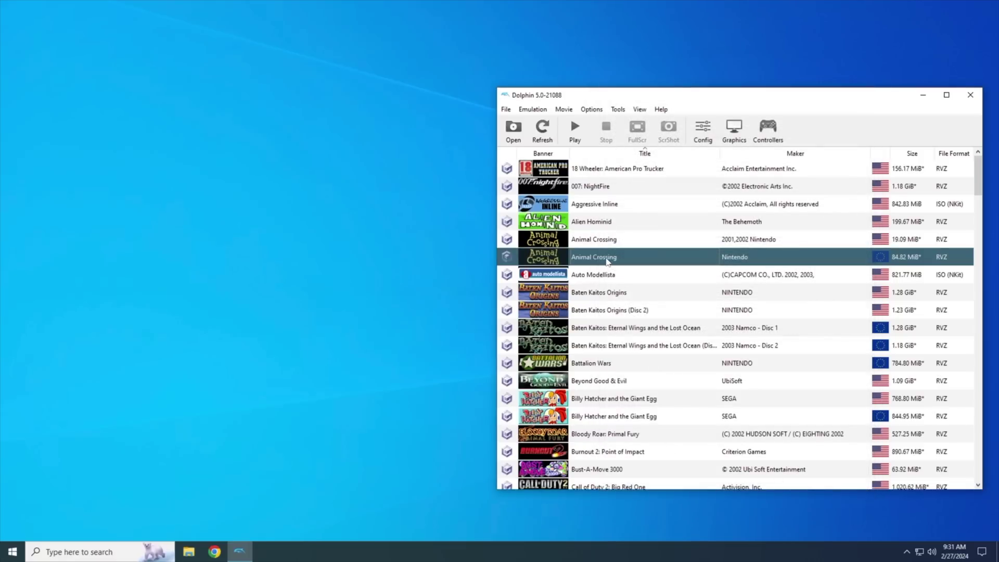
# Launch the European Animal Crossing to view the system settings under Options in the GameCube main menu, and close the game.
pyautogui.doubleClick(609, 257)
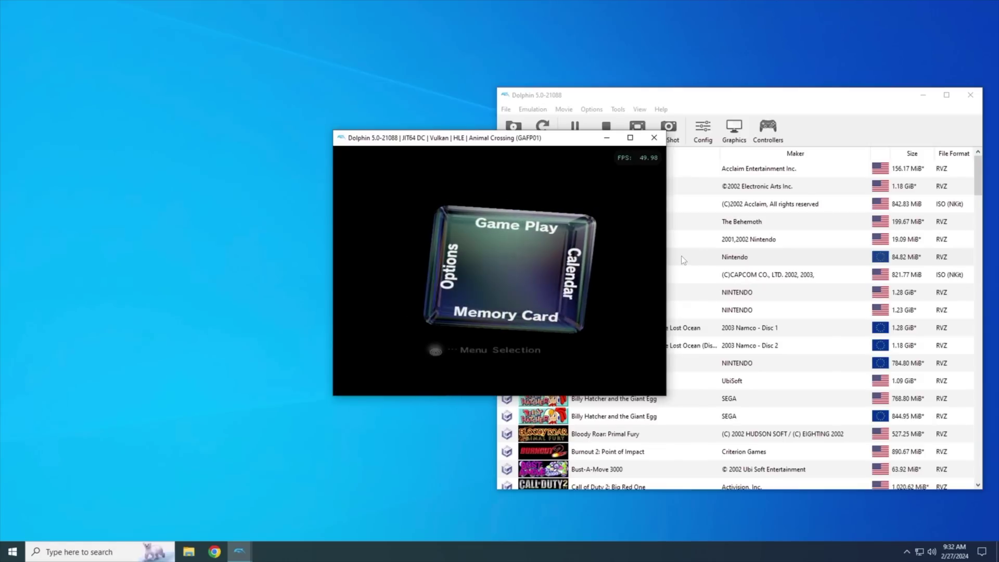
pyautogui.press('Left')
pyautogui.press('x')
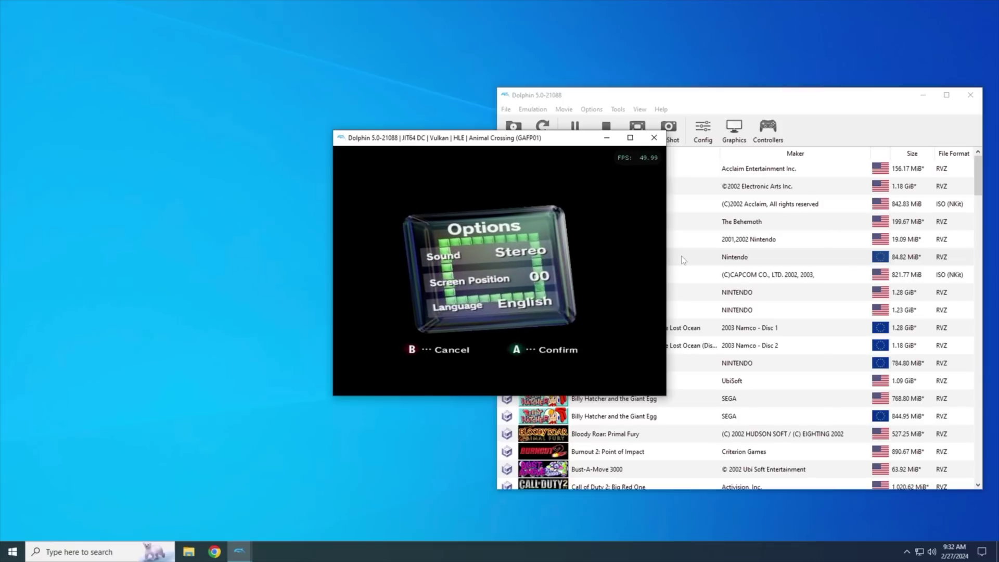
pyautogui.press('x')
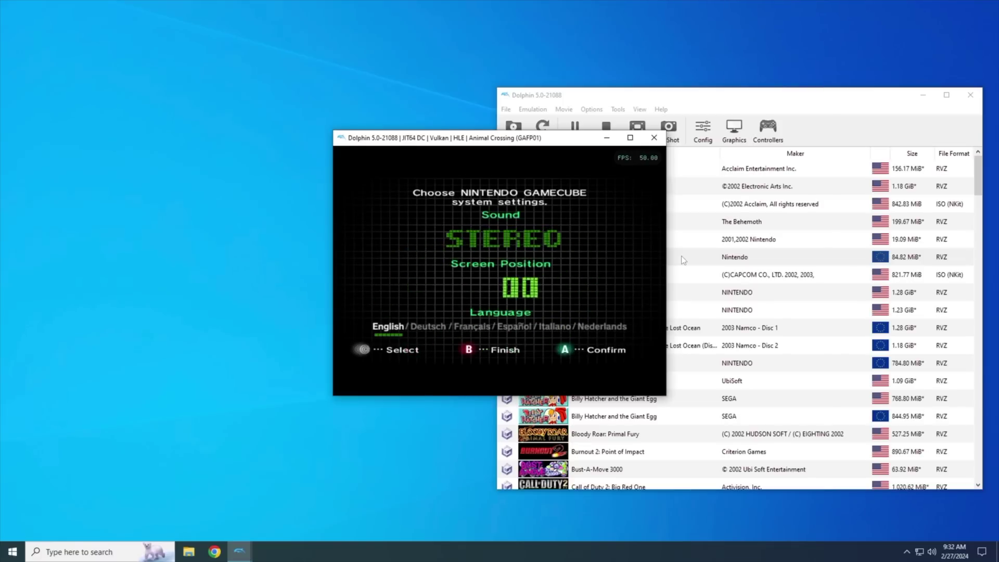
pyautogui.click(654, 137)
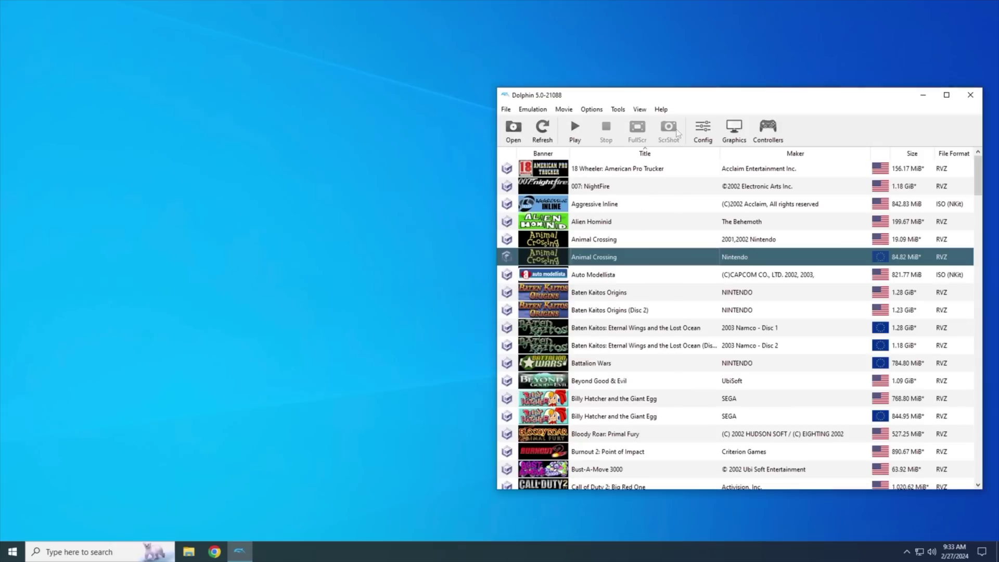
# Launch the Japanese game どうぶつの森+ and look through memory card slot A in the Japanese GameCube main menu.
pyautogui.click(703, 130)
pyautogui.click(693, 132)
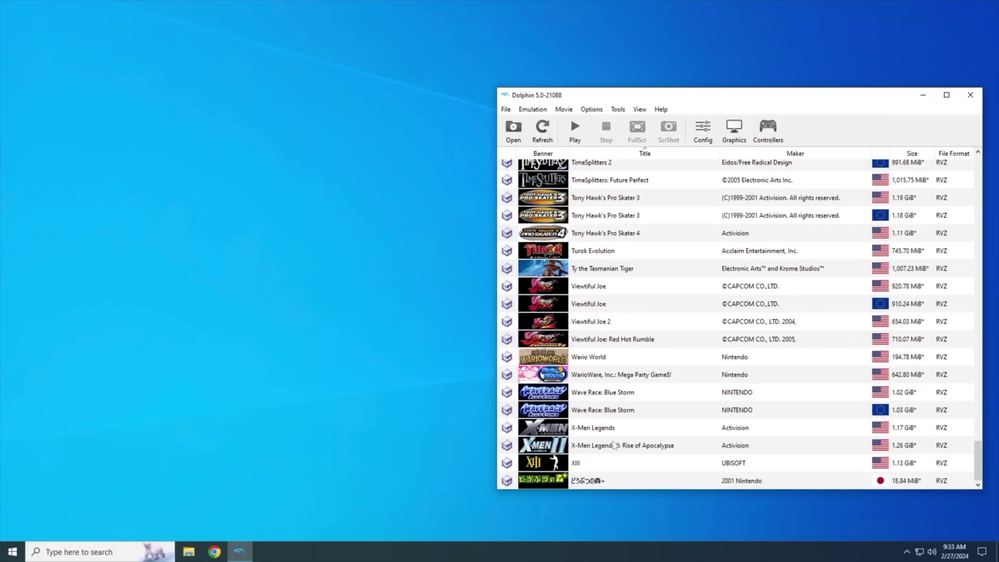
pyautogui.doubleClick(650, 484)
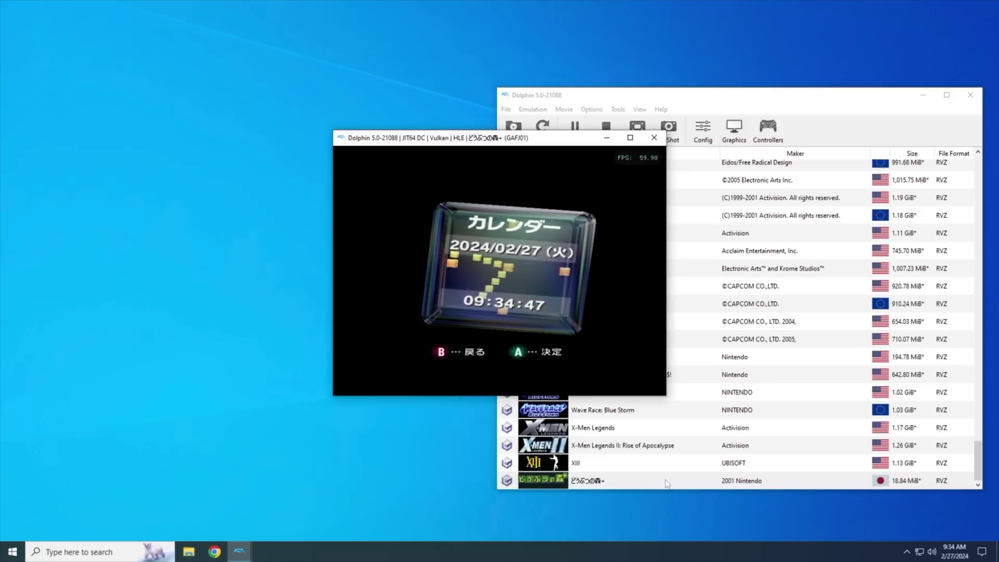
pyautogui.press('Down')
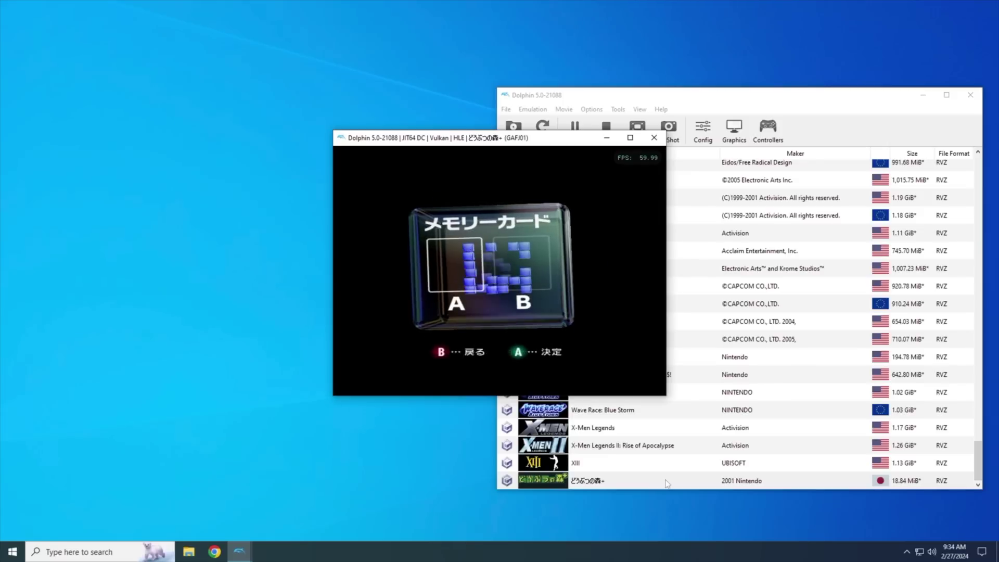
pyautogui.press('x')
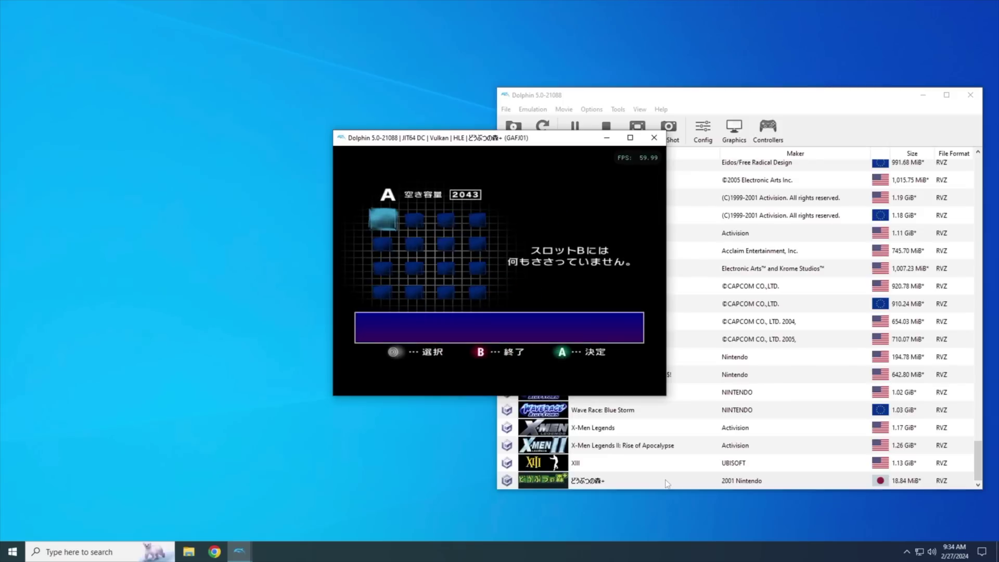
pyautogui.press('z')
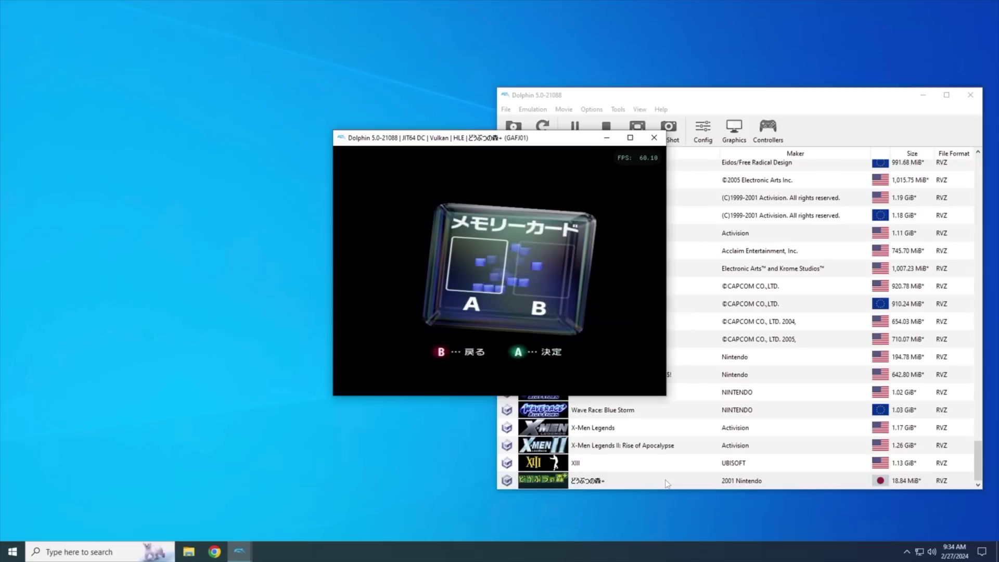
# Start どうぶつの森+ from the Game Play screen of the Japanese GameCube main menu.
pyautogui.press('z')
pyautogui.press('Down')
pyautogui.press('x')
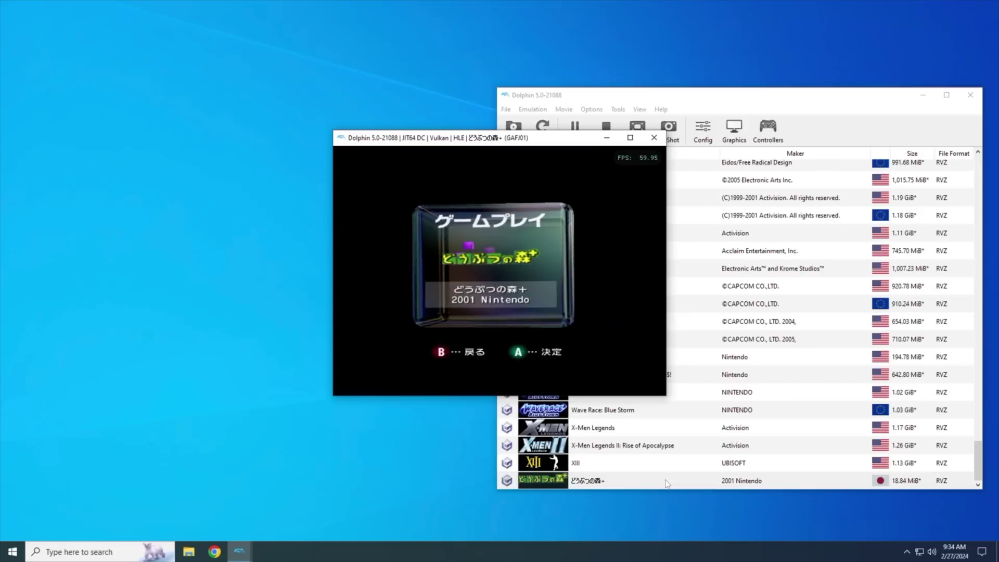
pyautogui.press('x')
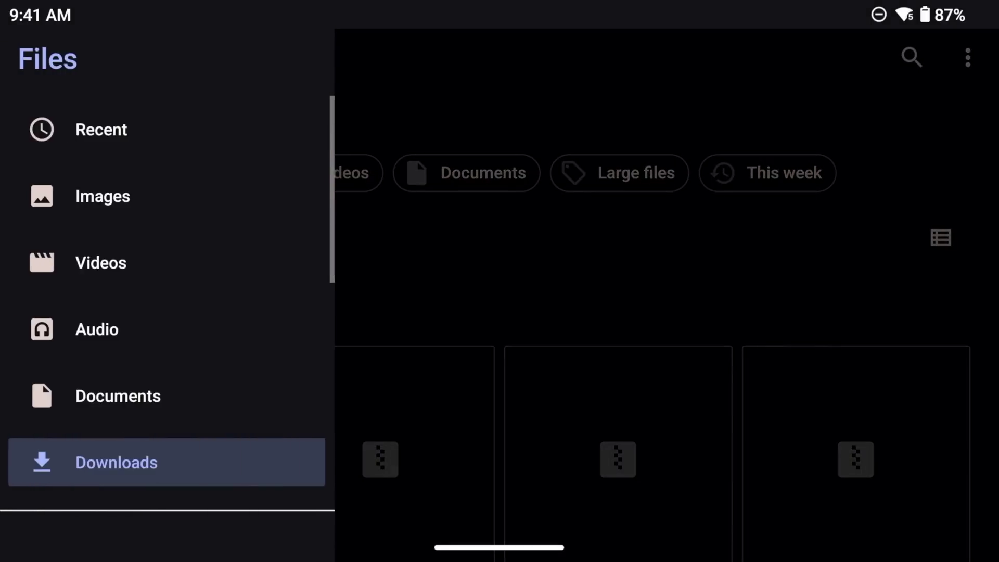
# Copy NTSC IPL.bin from the Samsung SD card into the USA folder inside Dolphin Emulator's GC folder.
pyautogui.scroll(-10, 166, 312)
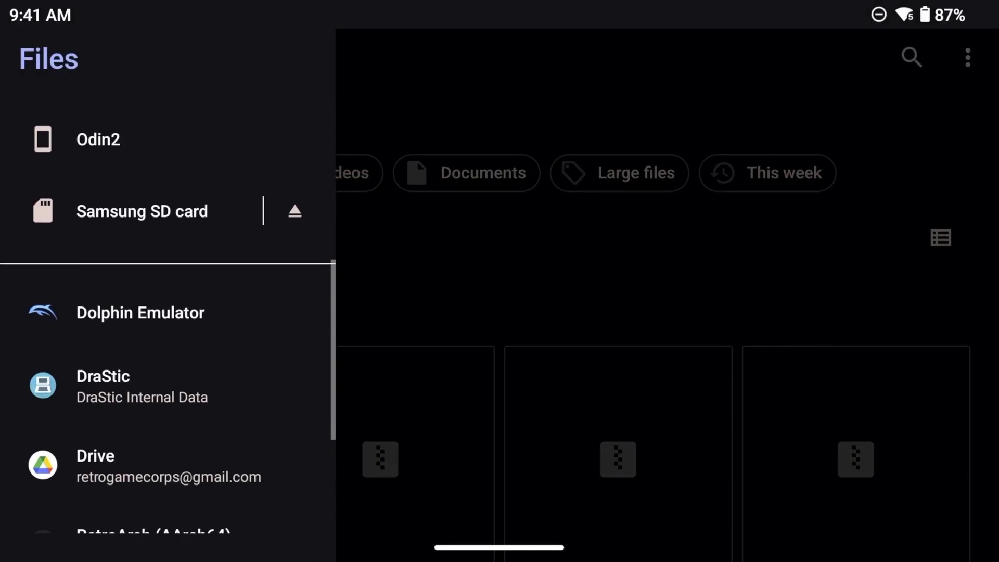
pyautogui.click(142, 211)
pyautogui.scroll(-2, 499, 312)
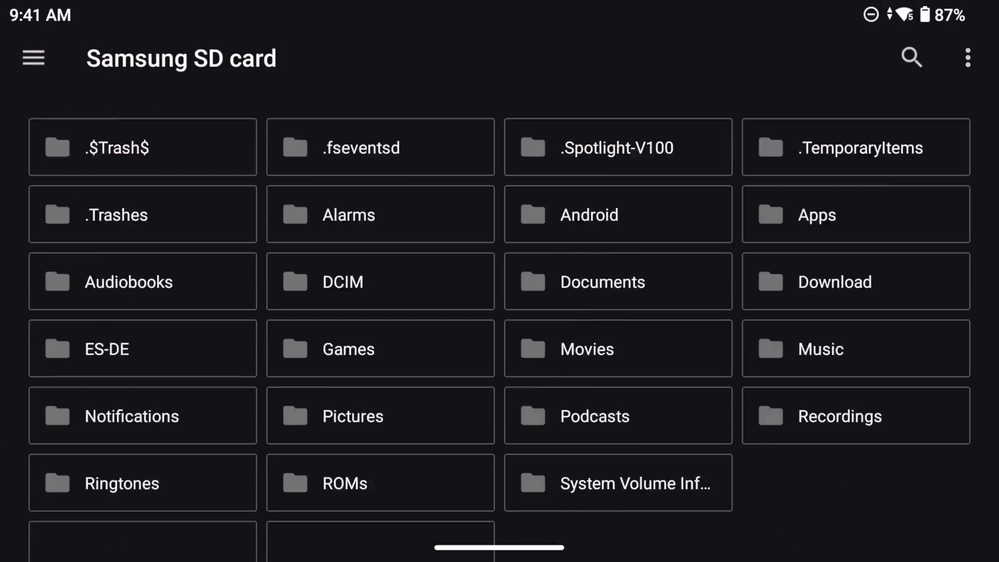
pyautogui.scroll(-5, 499, 312)
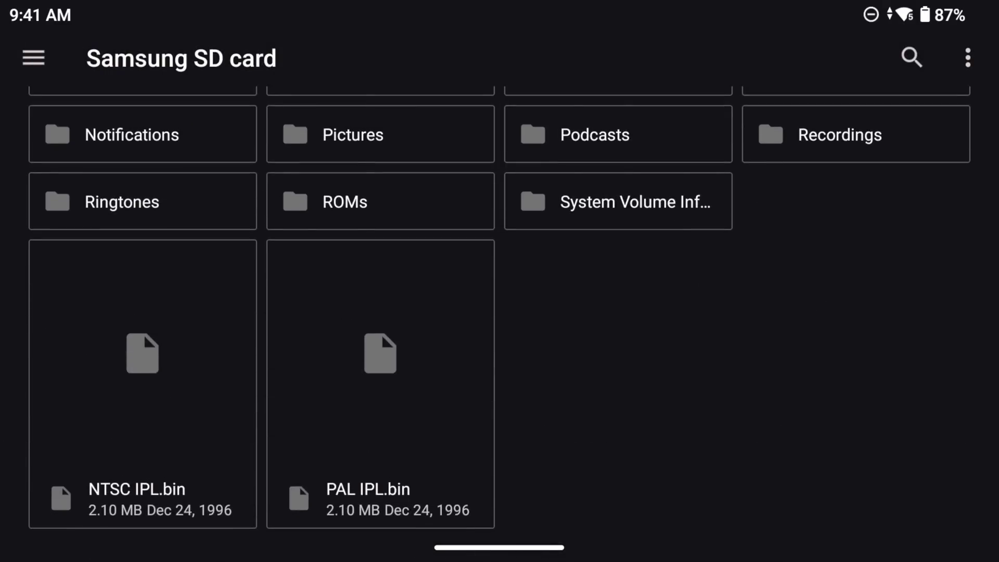
pyautogui.click(142, 353)
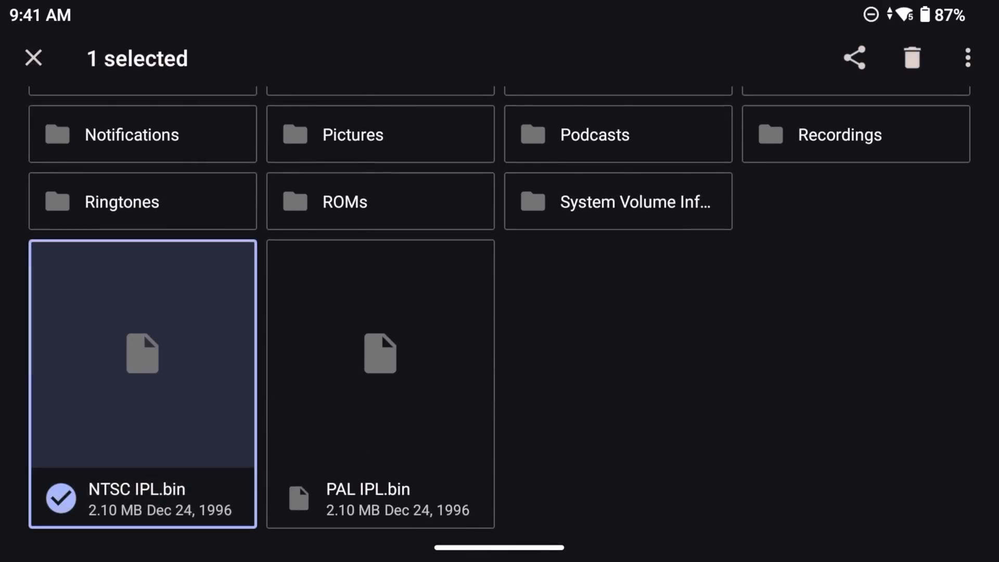
pyautogui.click(968, 58)
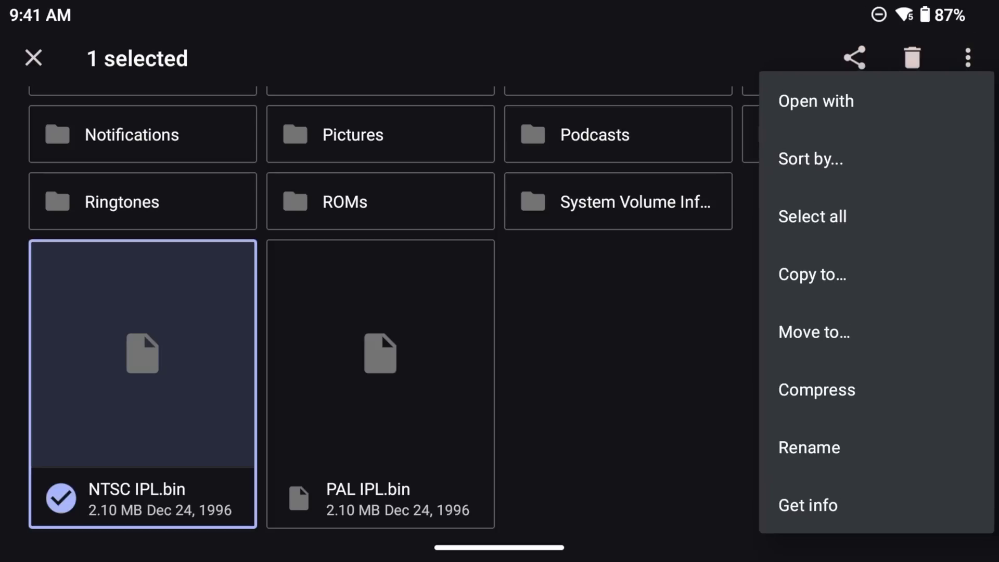
pyautogui.click(812, 274)
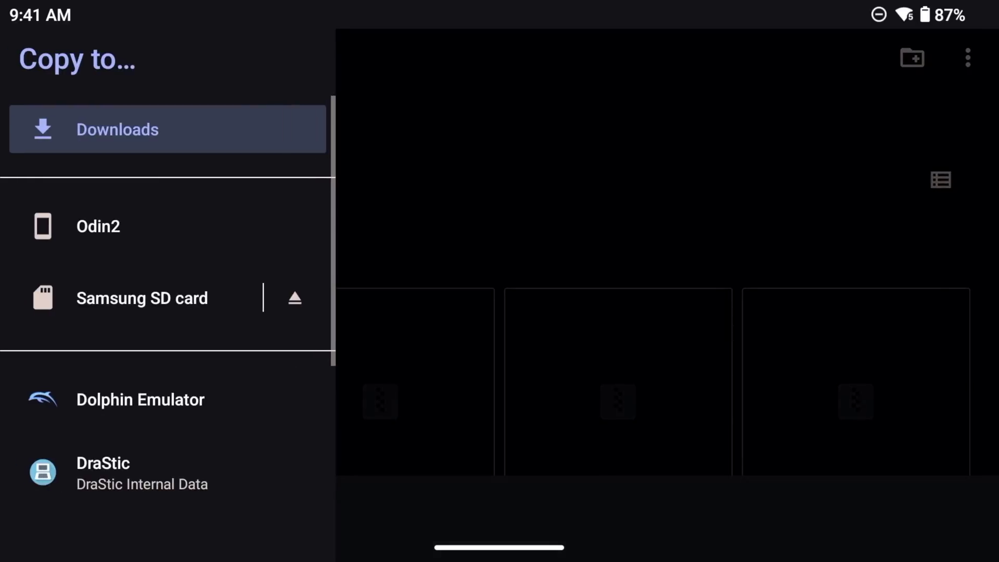
pyautogui.click(115, 399)
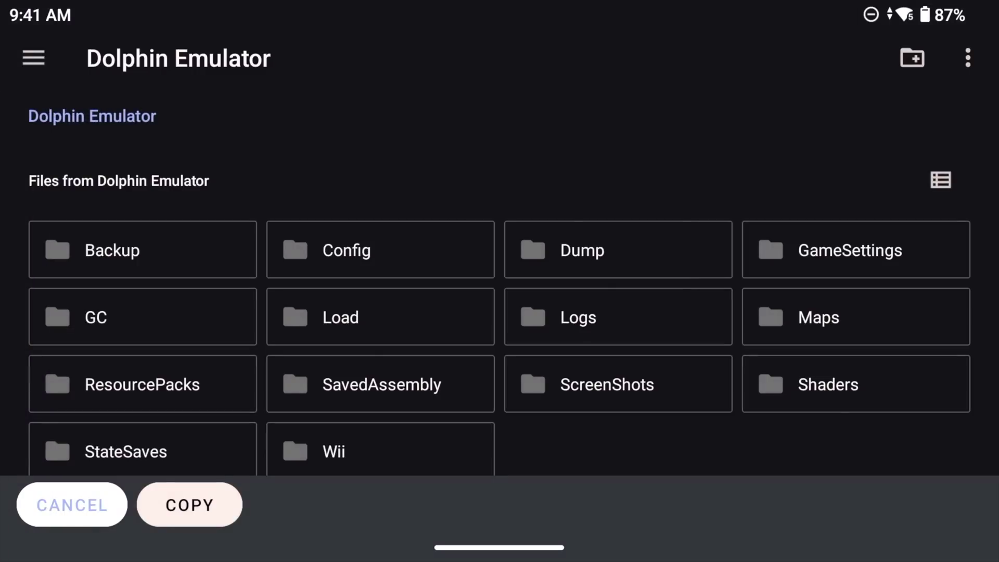
pyautogui.click(130, 317)
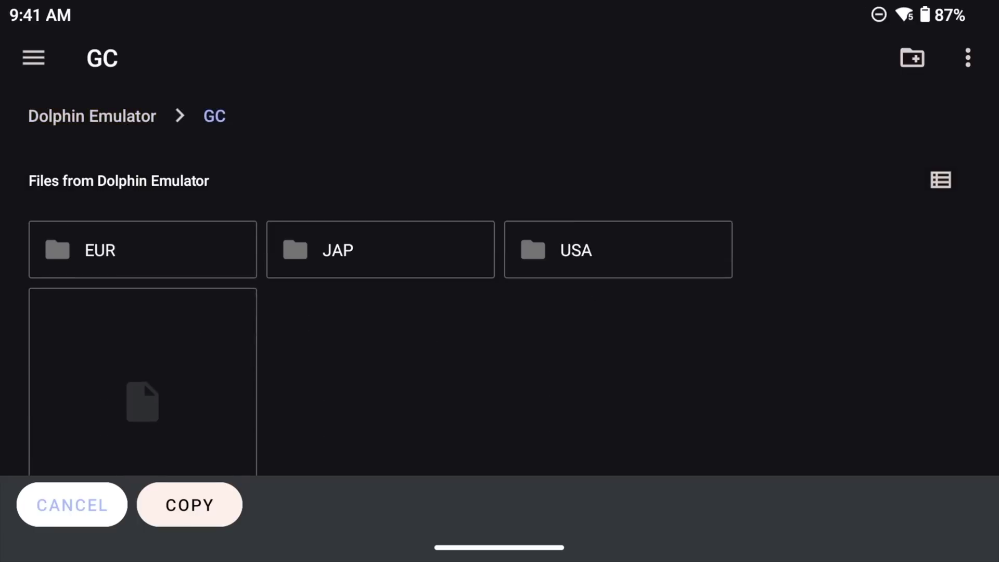
pyautogui.click(580, 255)
pyautogui.click(189, 504)
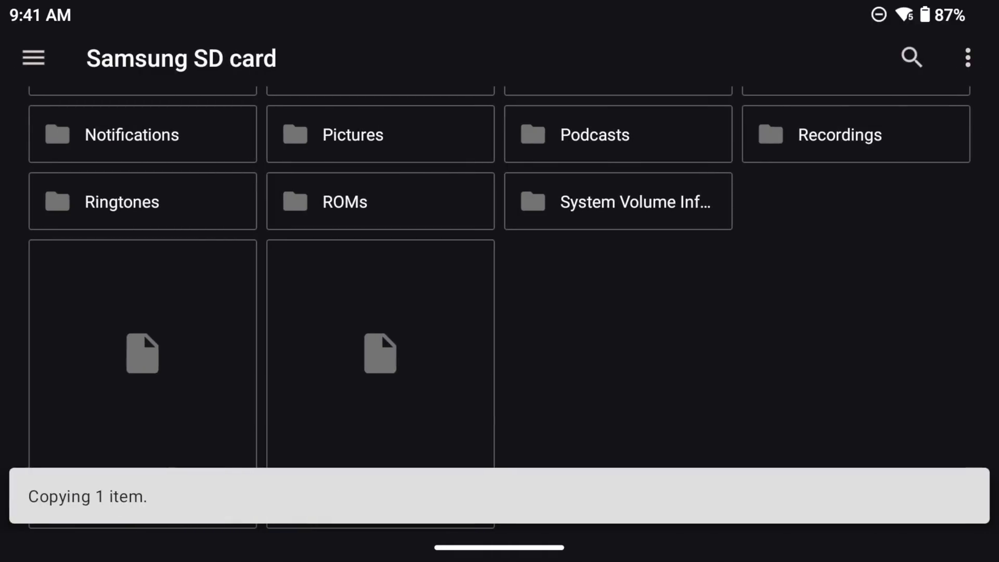
# Copy PAL IPL.bin from the Samsung SD card into Dolphin Emulator's GC/EUR folder.
pyautogui.click(380, 353)
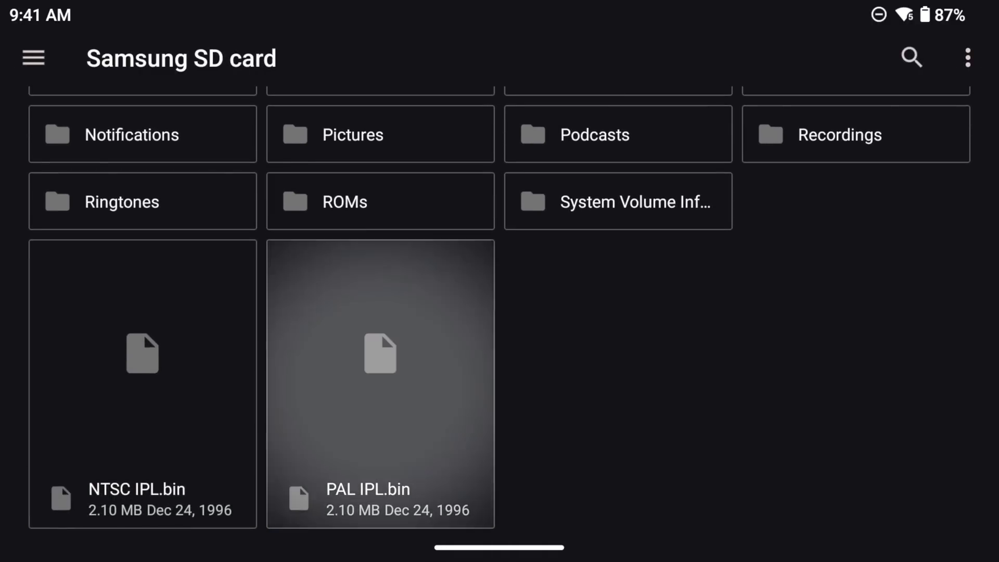
pyautogui.click(968, 57)
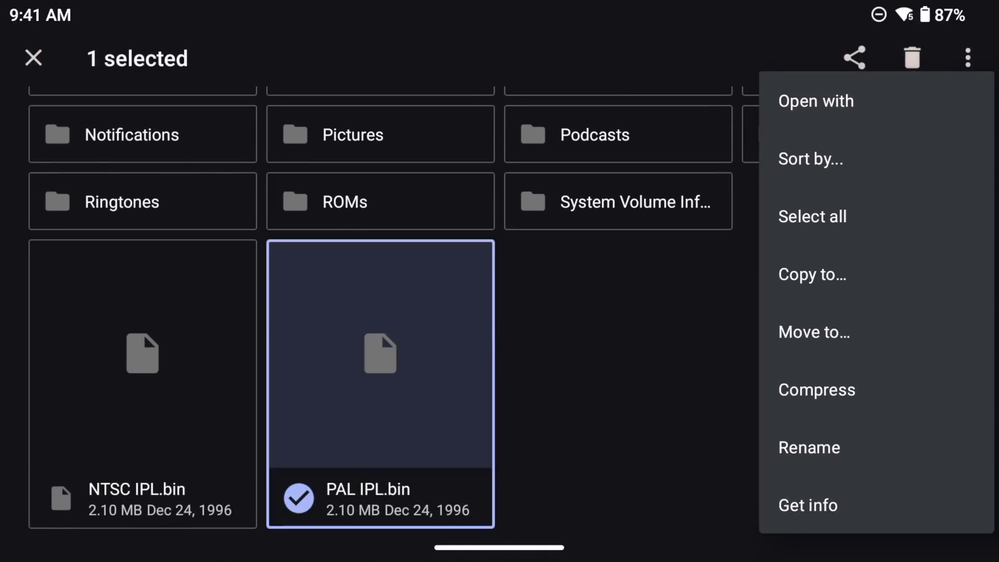
pyautogui.click(812, 274)
pyautogui.click(34, 57)
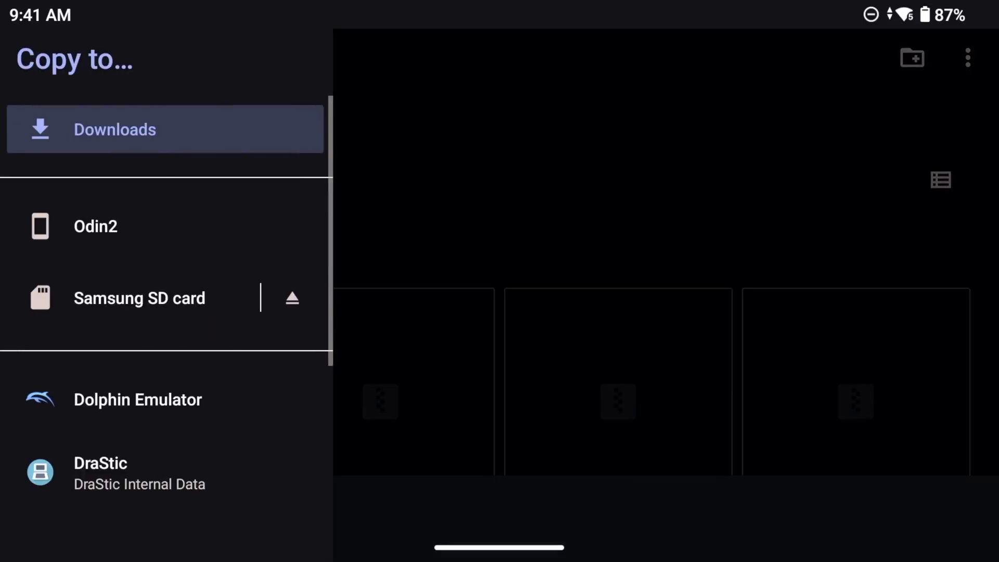
pyautogui.click(137, 399)
pyautogui.click(156, 317)
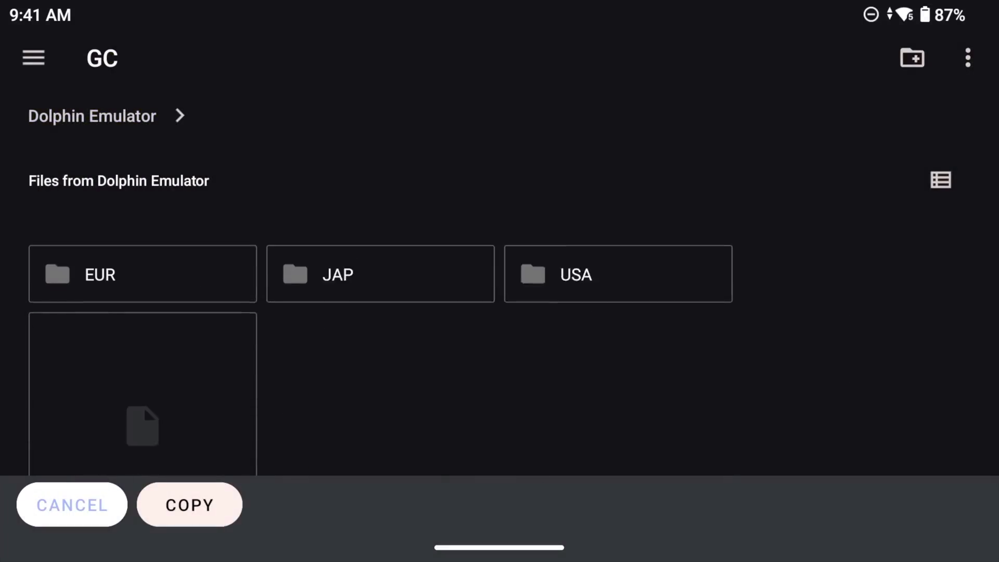
pyautogui.click(102, 251)
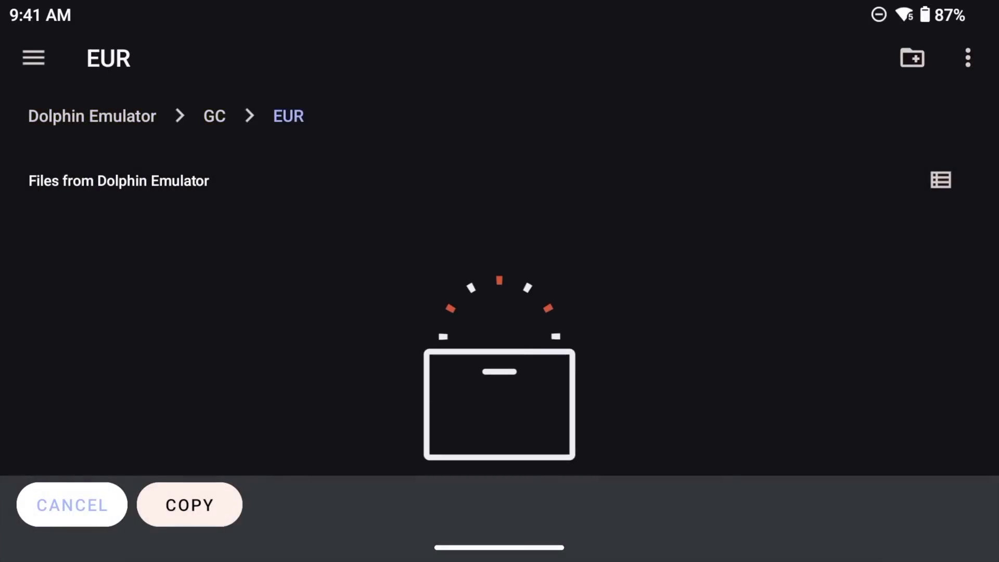
pyautogui.click(189, 504)
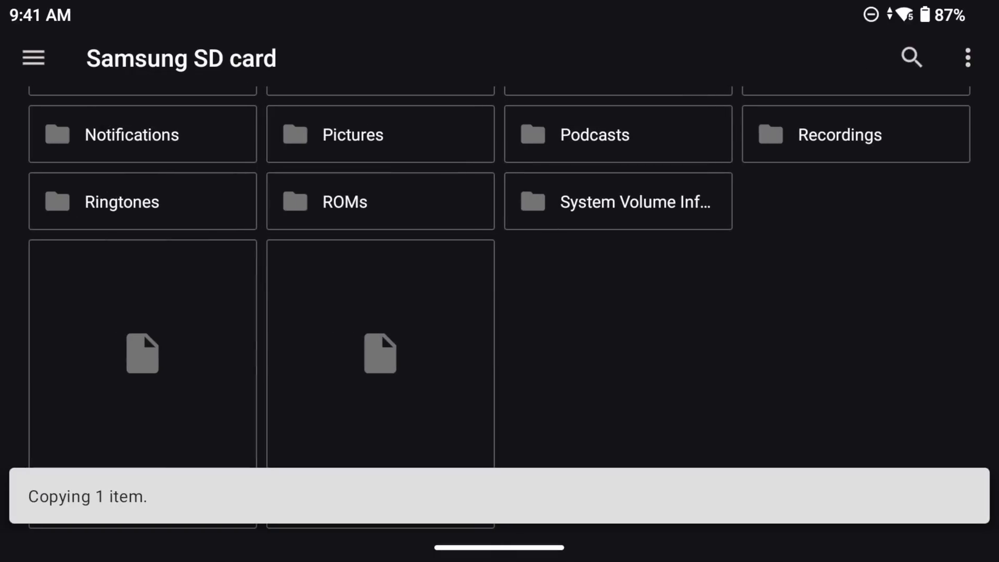
# Rename the PAL IPL.bin copy in Dolphin Emulator's GC/EUR folder as IPL.bin.
pyautogui.click(33, 57)
pyautogui.click(137, 312)
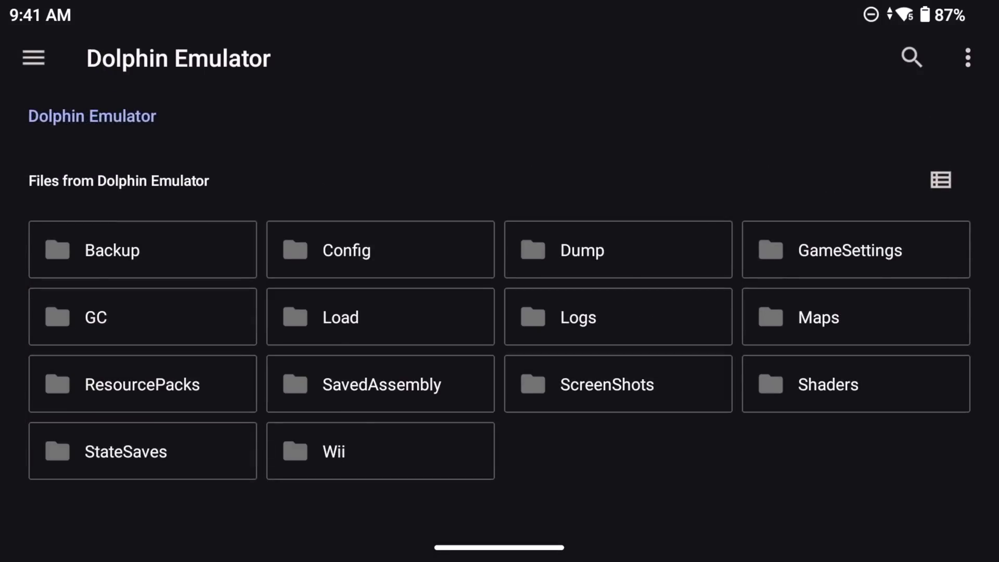
pyautogui.click(95, 317)
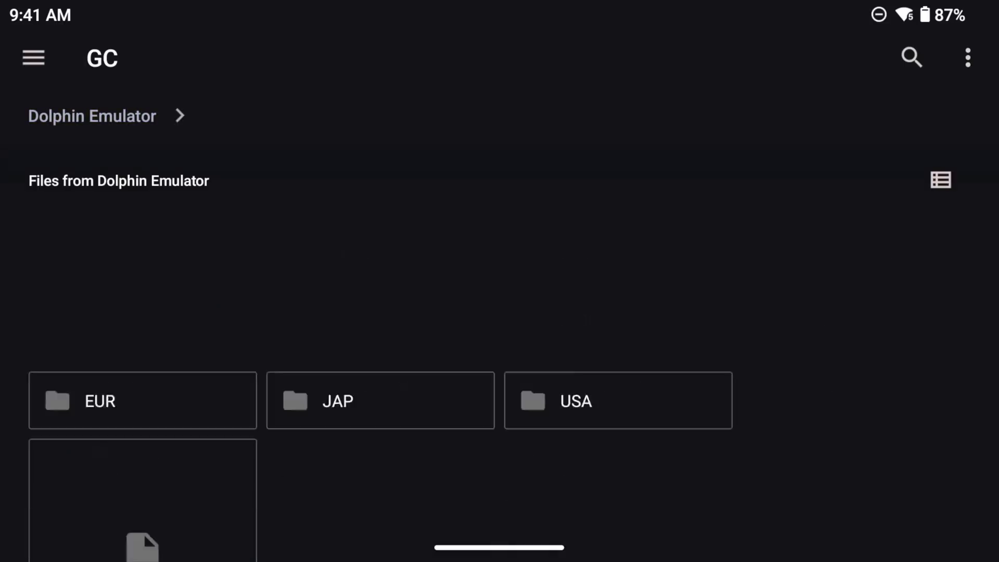
pyautogui.click(104, 250)
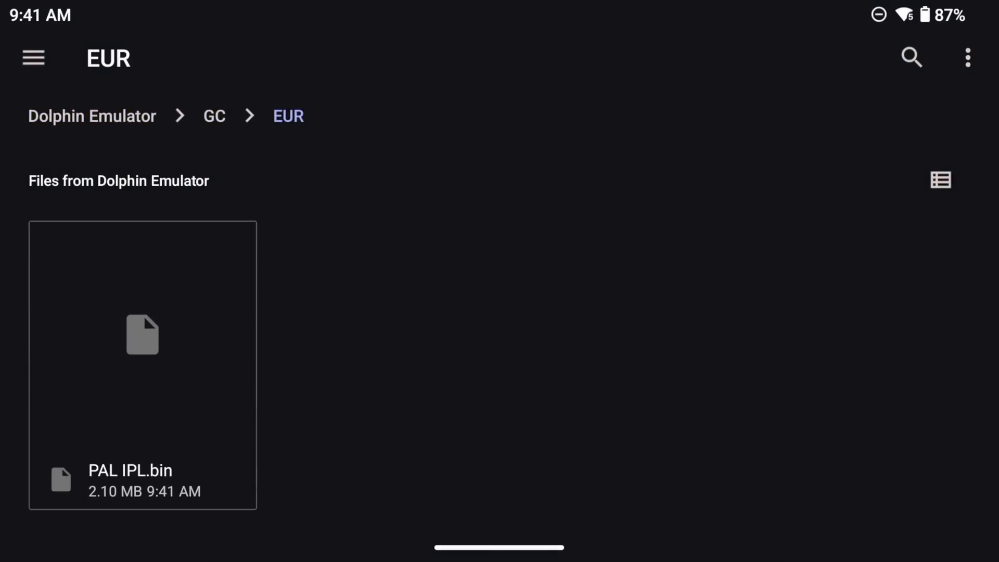
pyautogui.click(143, 338)
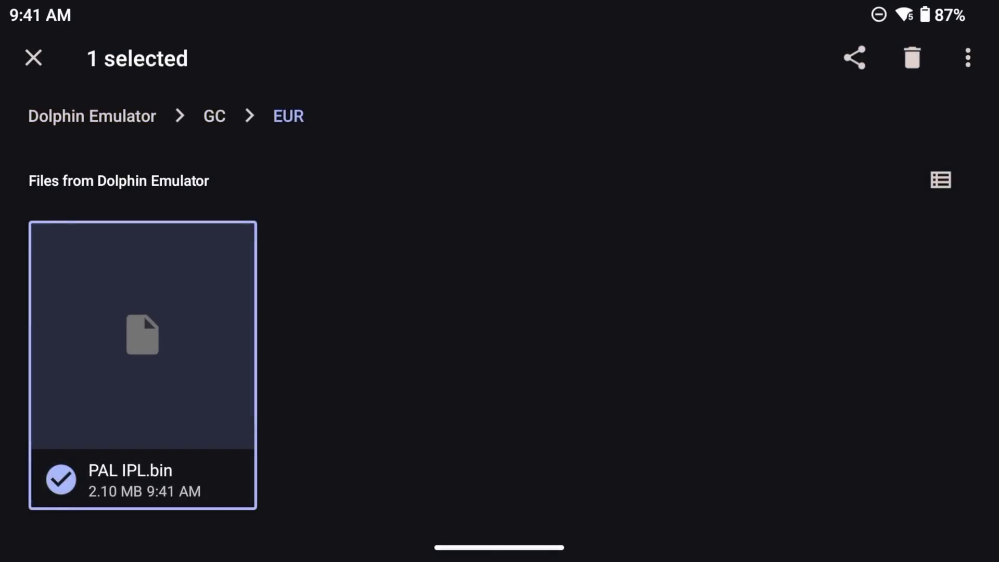
pyautogui.click(968, 57)
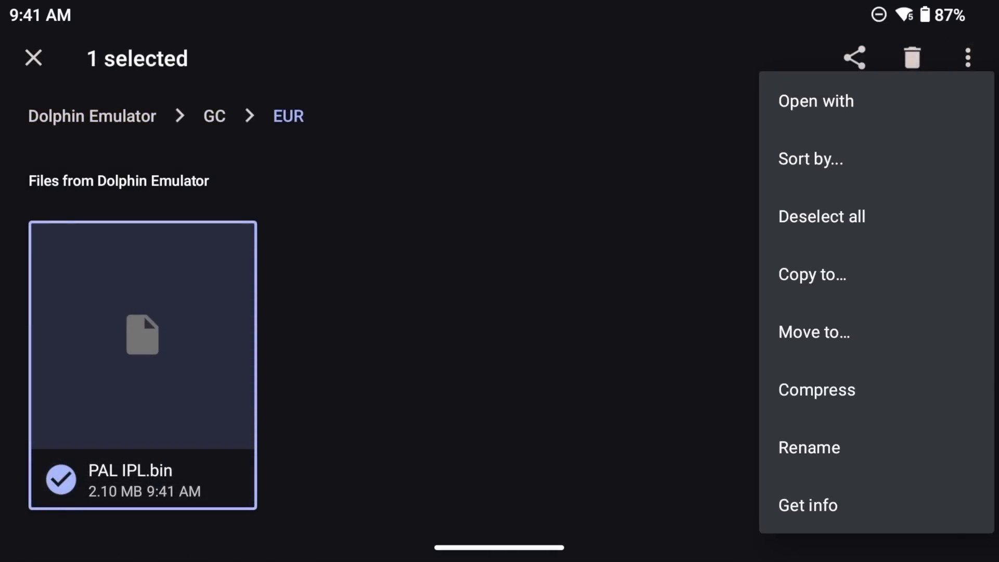
pyautogui.click(809, 447)
pyautogui.click(277, 276)
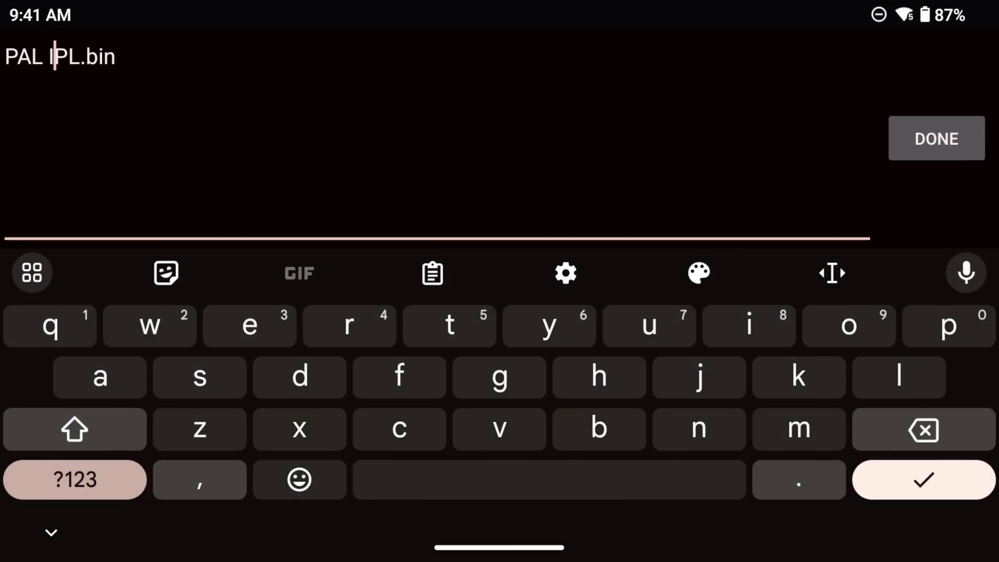
pyautogui.moveTo(65, 56); pyautogui.dragTo(48, 56)
pyautogui.press('BackSpace')
pyautogui.press('BackSpace')
pyautogui.press('BackSpace')
pyautogui.press('BackSpace')
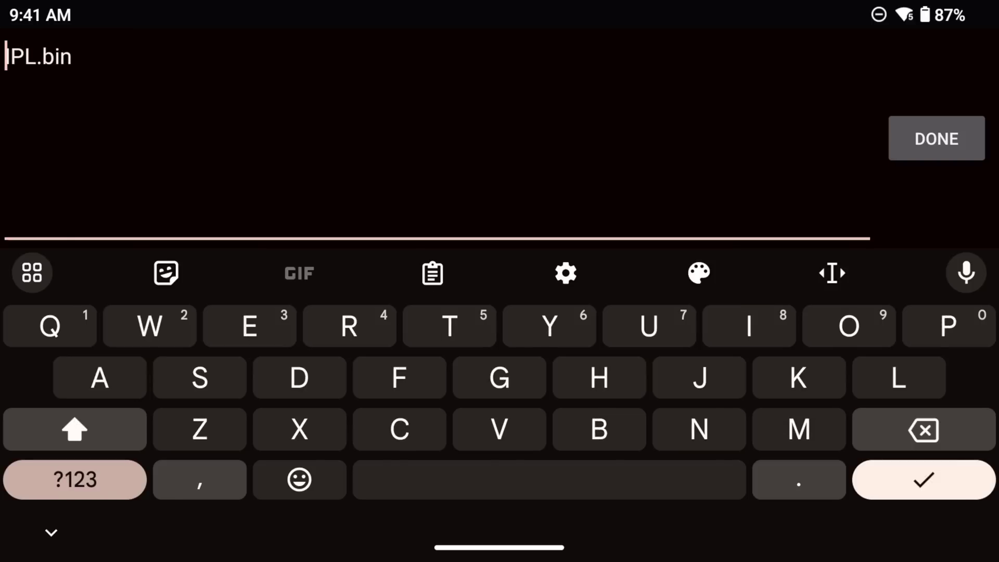
pyautogui.press('Return')
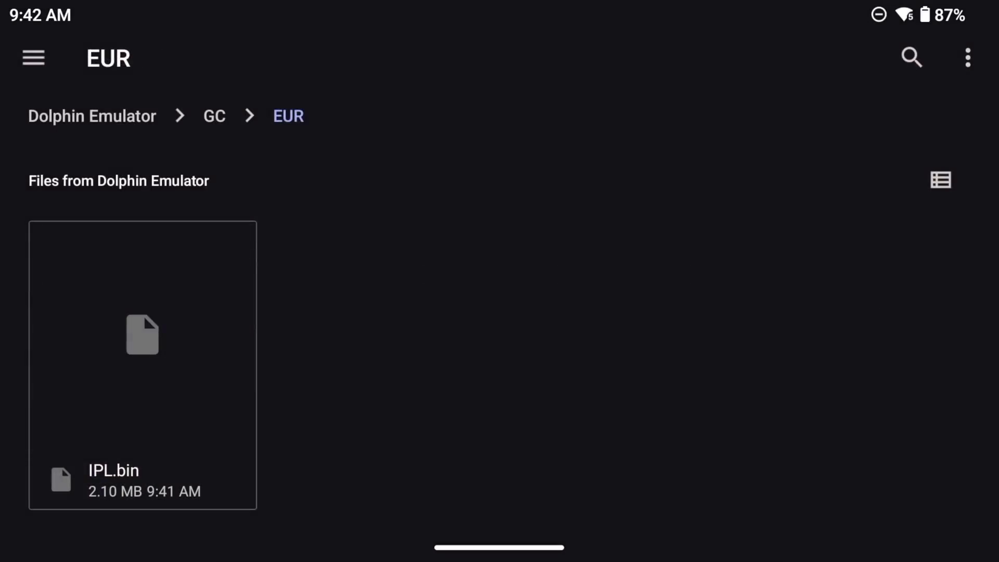
# Rename NTSC IPL.bin in Dolphin Emulator's GC/USA folder as IPL.bin.
pyautogui.press('Escape')
pyautogui.click(620, 250)
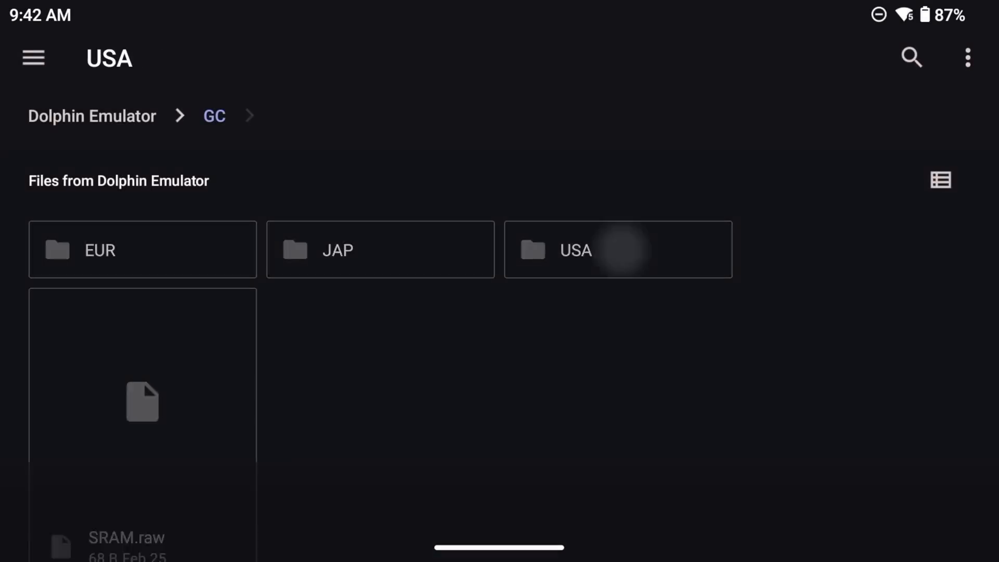
pyautogui.moveTo(143, 406); pyautogui.dragTo(143, 406)
pyautogui.click(967, 57)
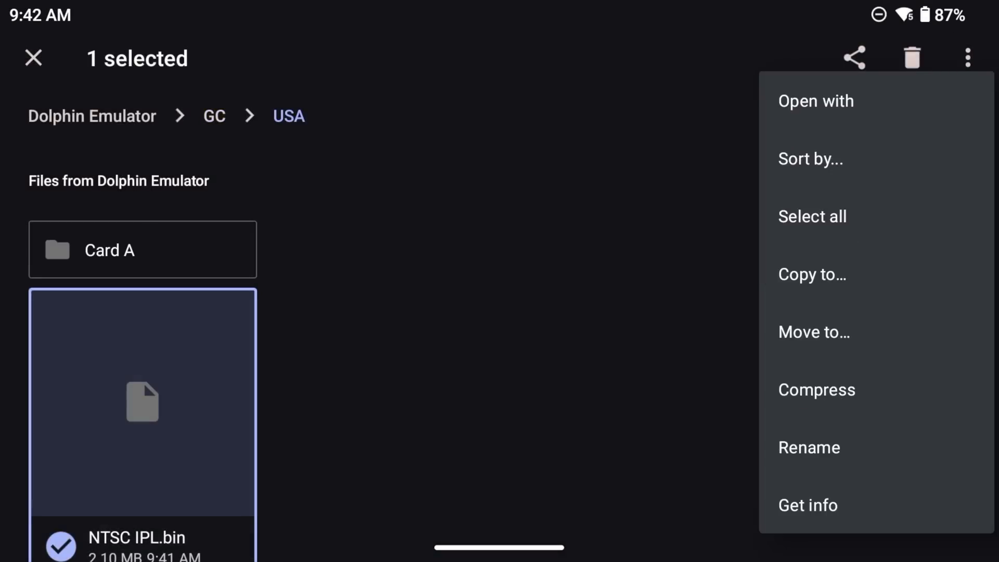
pyautogui.click(810, 446)
pyautogui.click(292, 276)
pyautogui.press('BackSpace')
pyautogui.press('BackSpace')
pyautogui.press('BackSpace')
pyautogui.press('BackSpace')
pyautogui.press('BackSpace')
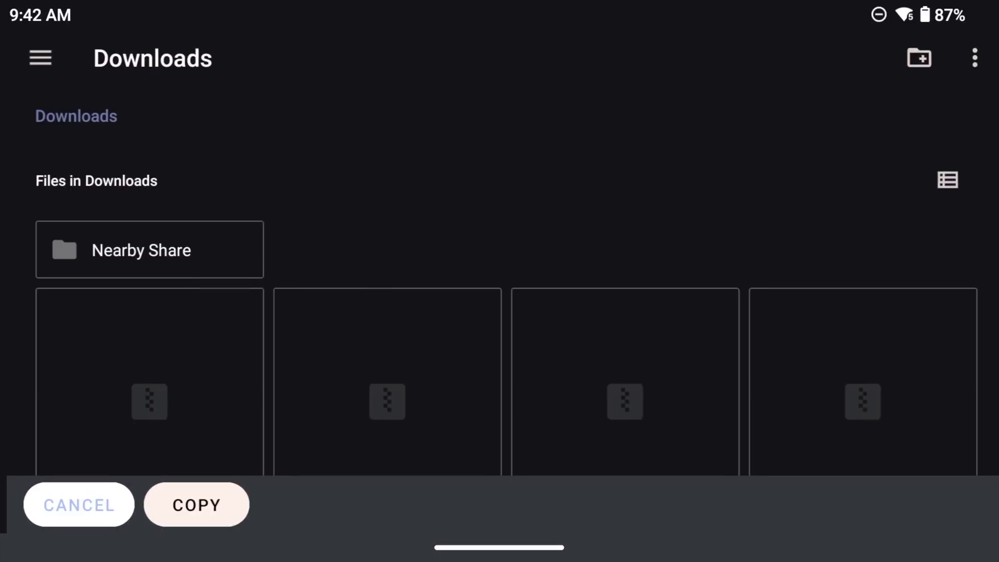
# Copy the IPL.bin from the USA folder into Dolphin Emulator's GC/JAP folder.
pyautogui.click(33, 58)
pyautogui.click(89, 400)
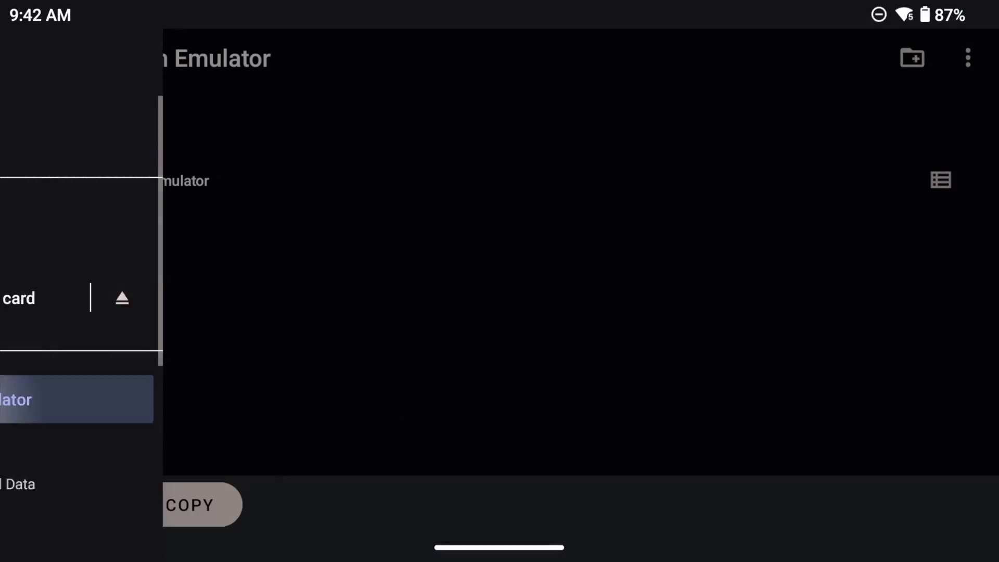
pyautogui.click(96, 317)
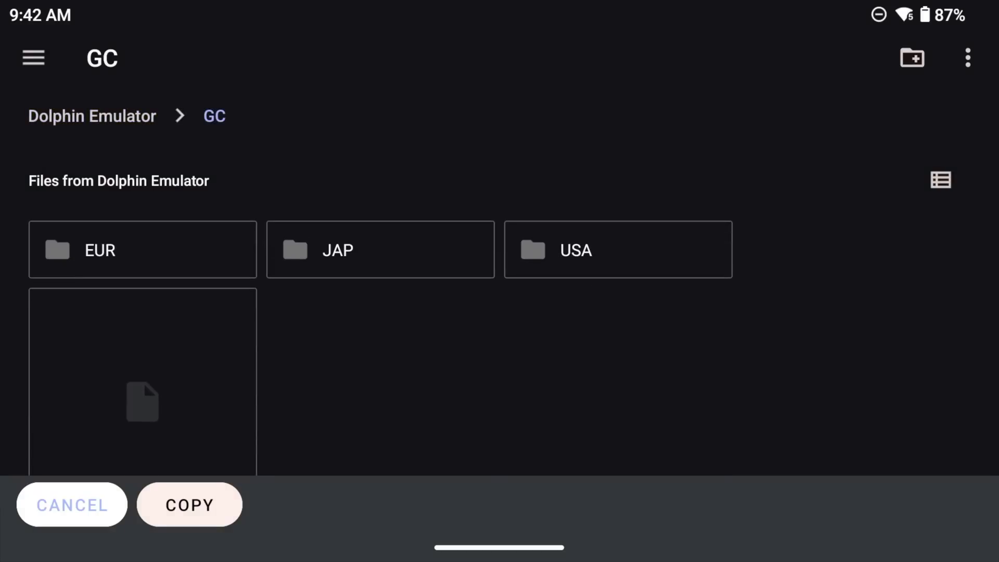
pyautogui.click(453, 250)
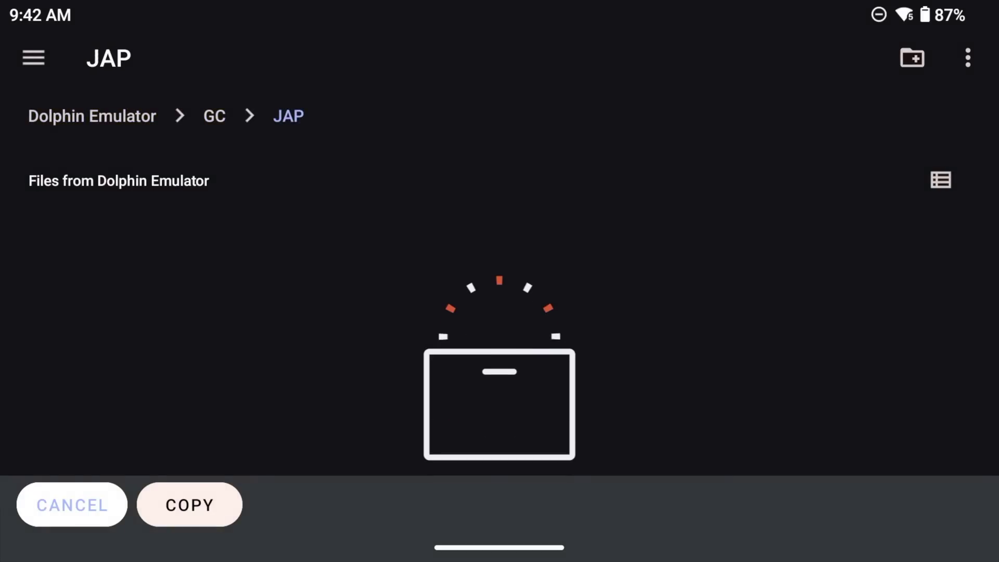
pyautogui.click(189, 504)
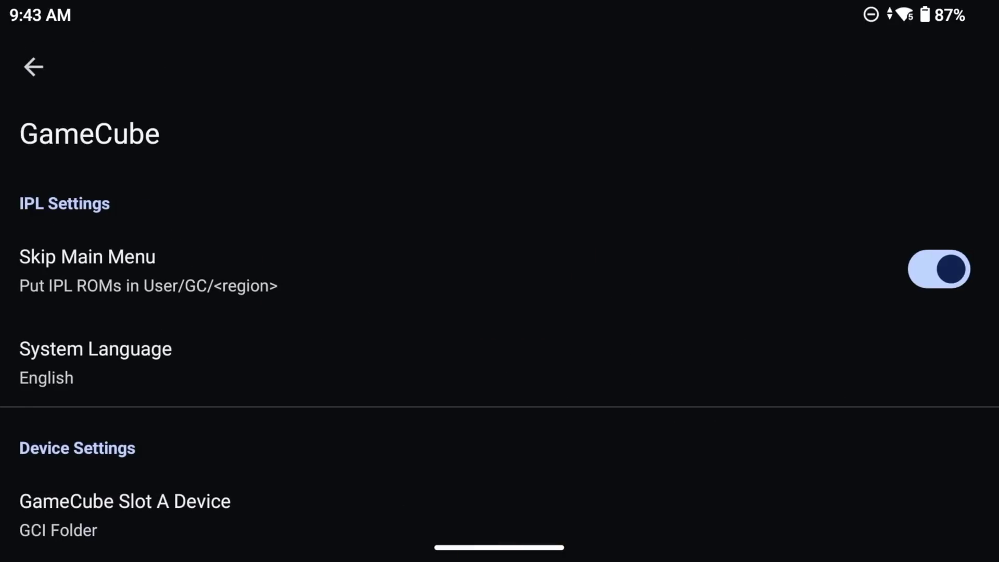
# Turn off Skip Main Menu in the GameCube settings of the Dolphin app and leave the settings page.
pyautogui.click(939, 269)
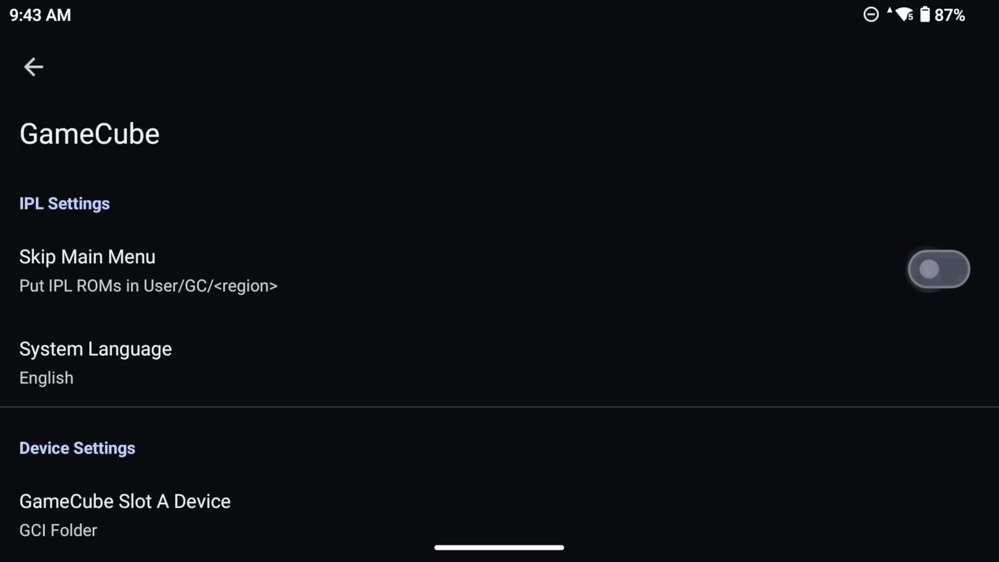
pyautogui.press('Escape')
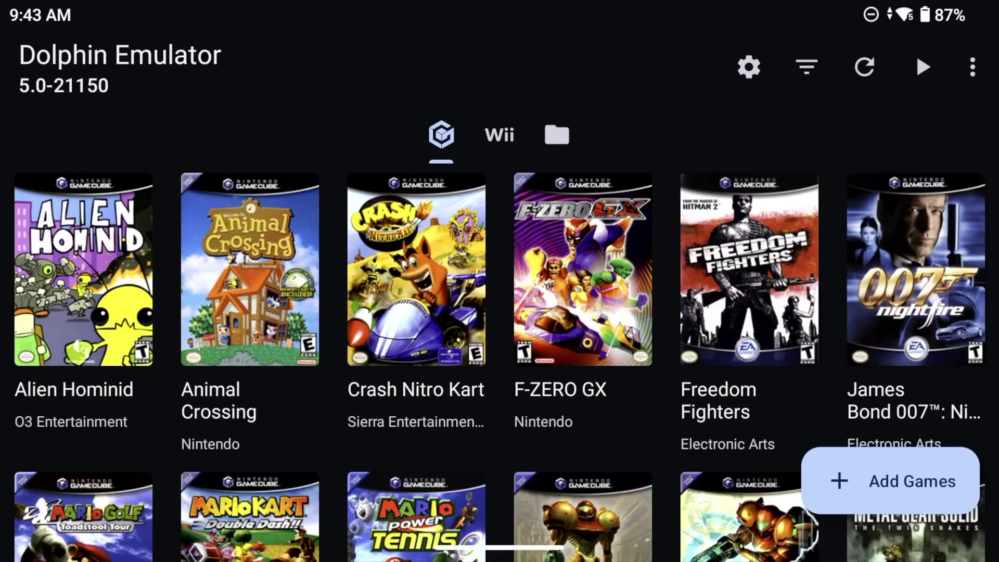
# Turn off Use Panic Handlers and Show On-Screen Display Messages in Dolphin's interface settings.
pyautogui.click(748, 66)
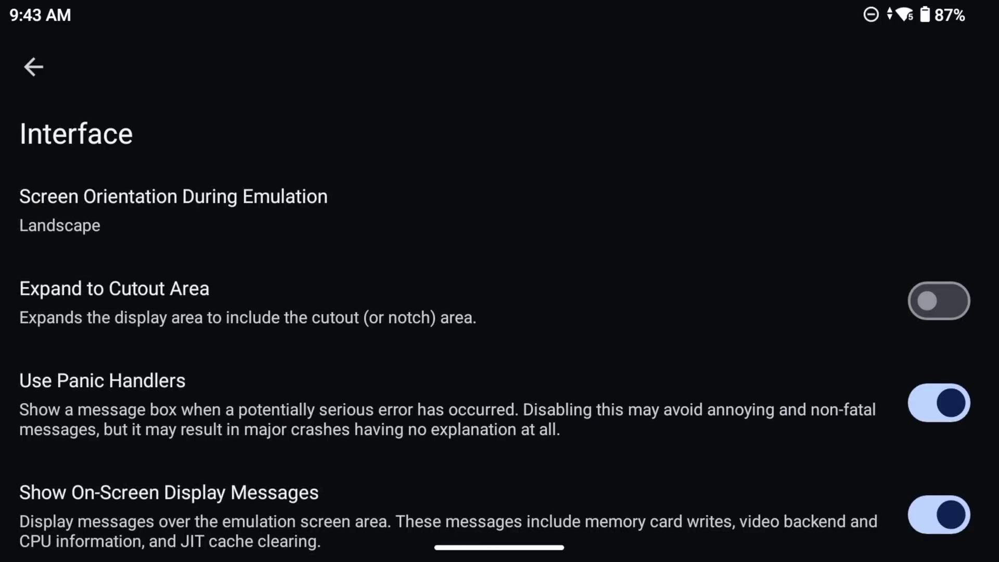
pyautogui.scroll(-4, 495, 328)
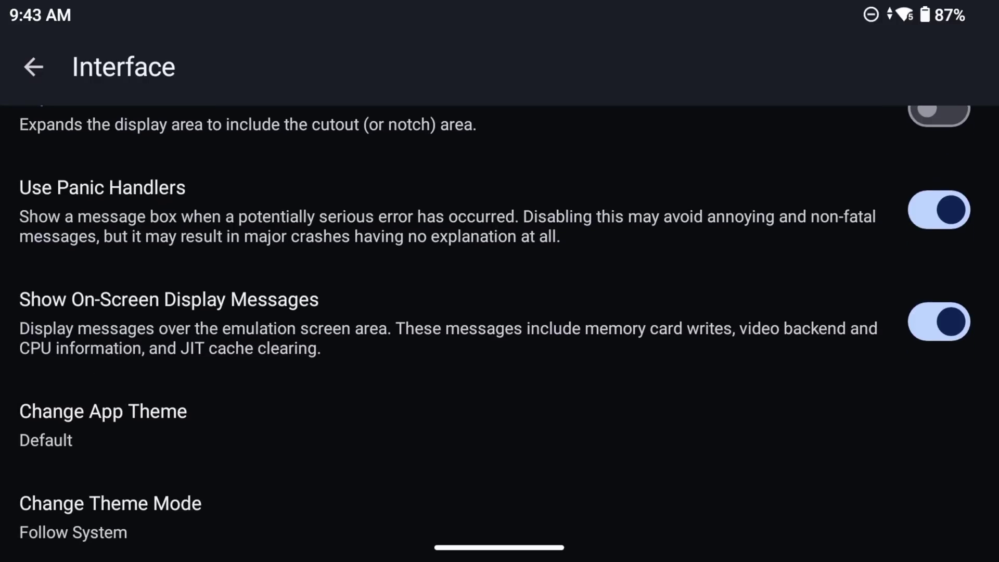
pyautogui.click(939, 210)
pyautogui.click(938, 322)
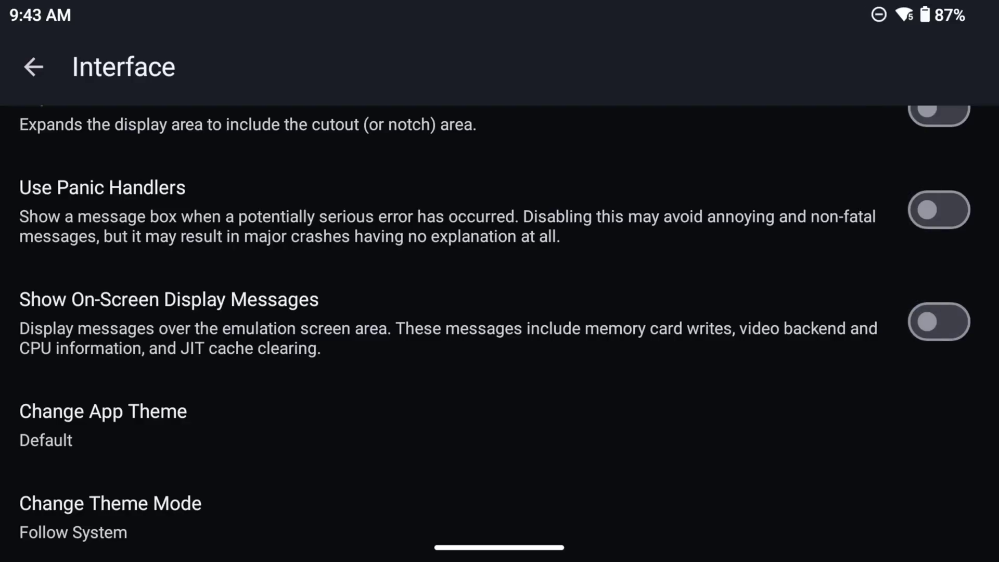
# Leave the interface settings and exit Dolphin's settings.
pyautogui.press('Escape')
pyautogui.press('Escape')
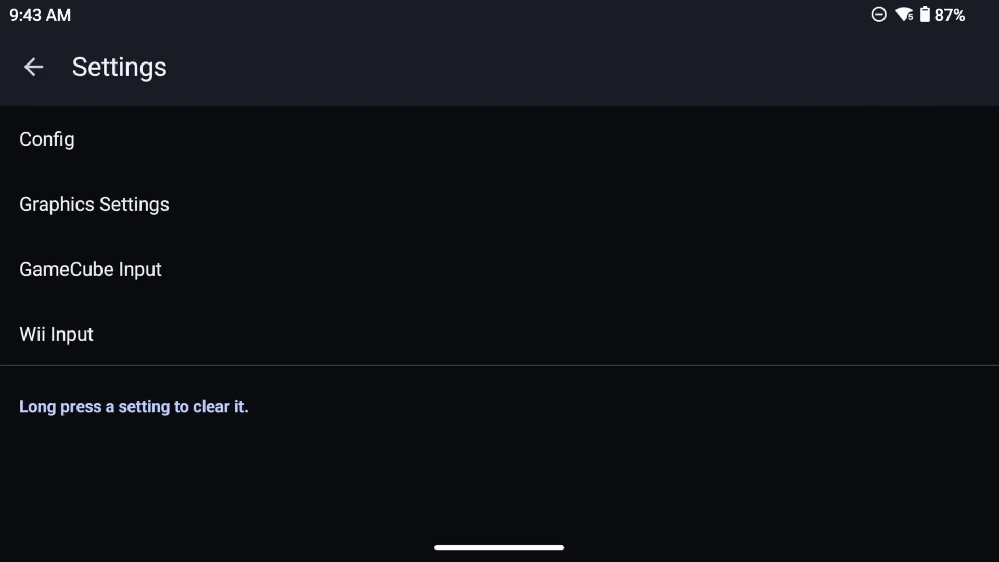
pyautogui.press('Escape')
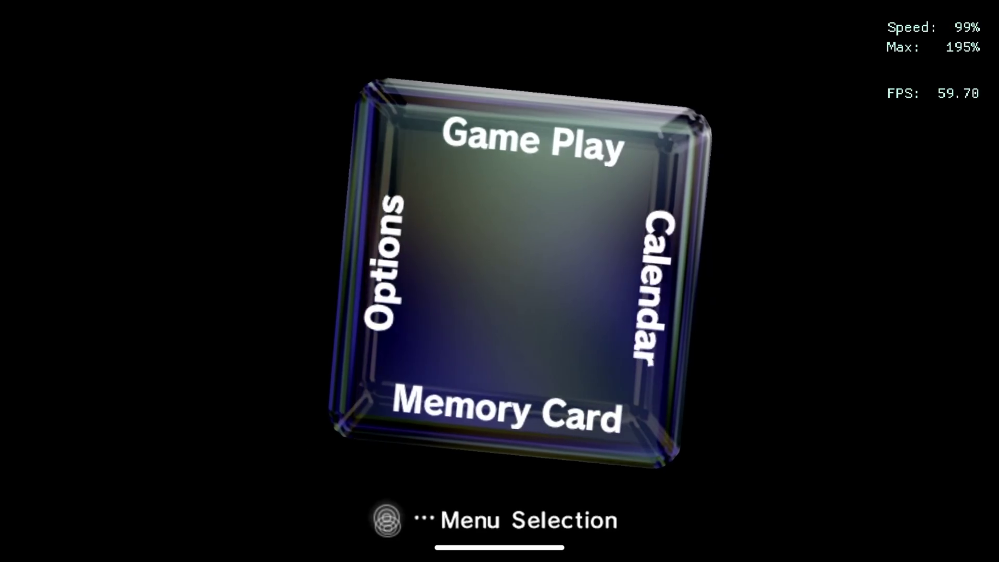
# Look through the GameCube main menu, open the Memory Card screen and browse the game saves stored in Slot A.
pyautogui.press('Left')
pyautogui.press('Return')
pyautogui.press('Escape')
pyautogui.press('Down')
pyautogui.press('Return')
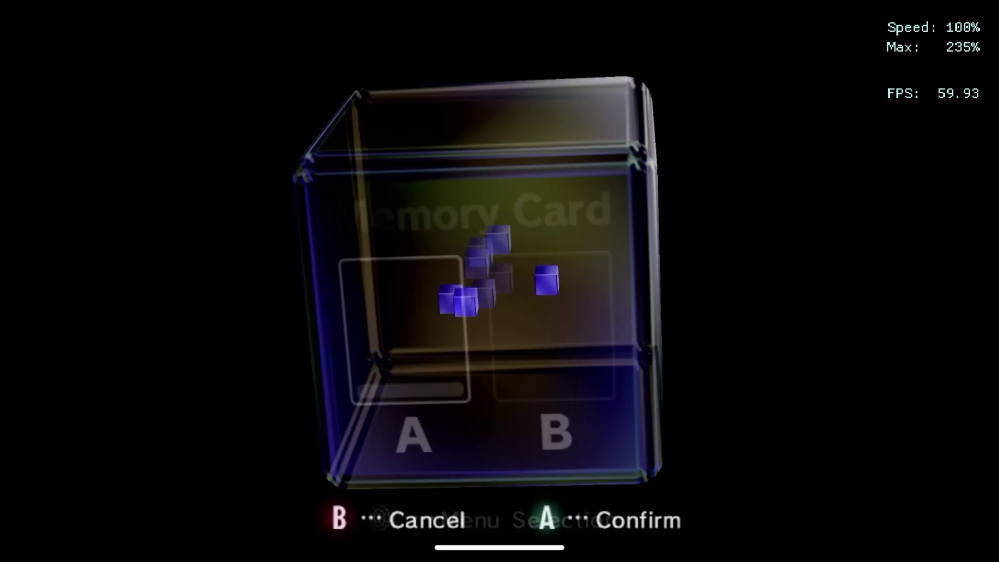
pyautogui.press('Return')
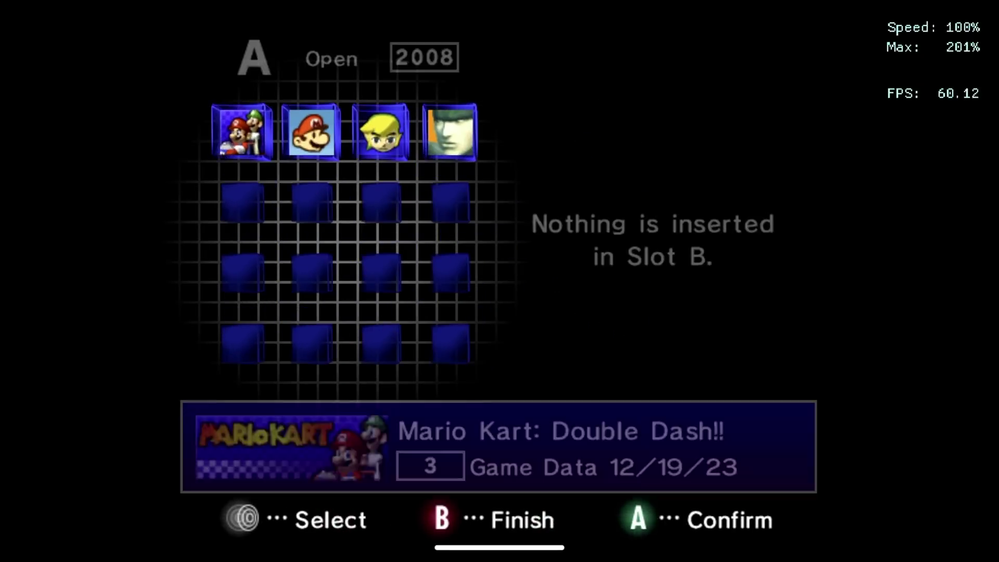
pyautogui.press('Right')
pyautogui.press('Right')
pyautogui.press('Right')
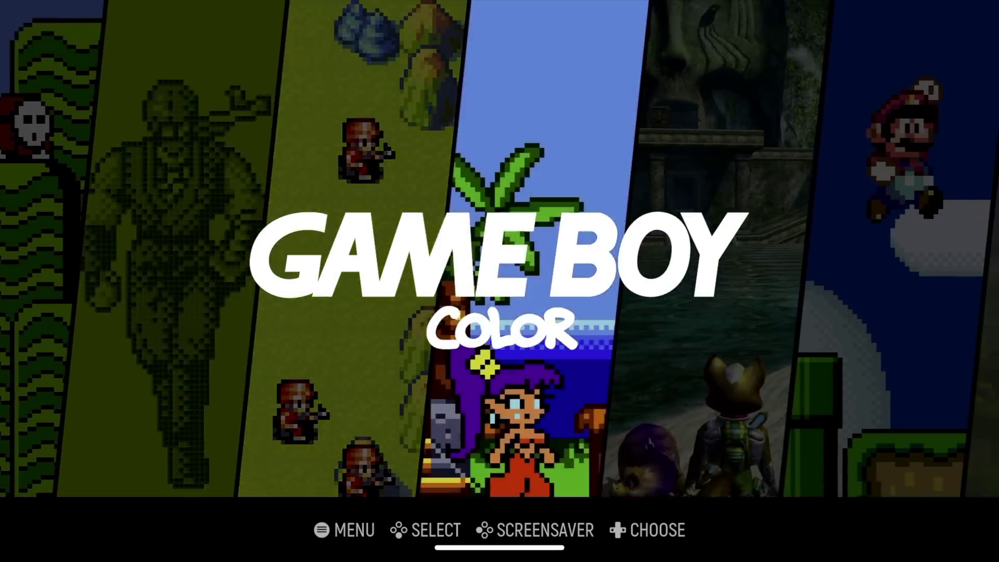
# Open the Nintendo GameCube library in the game frontend and launch a game from its list.
pyautogui.press('Return')
pyautogui.press('Down')
pyautogui.press('Down')
pyautogui.press('Down')
pyautogui.press('Down')
pyautogui.press('Down')
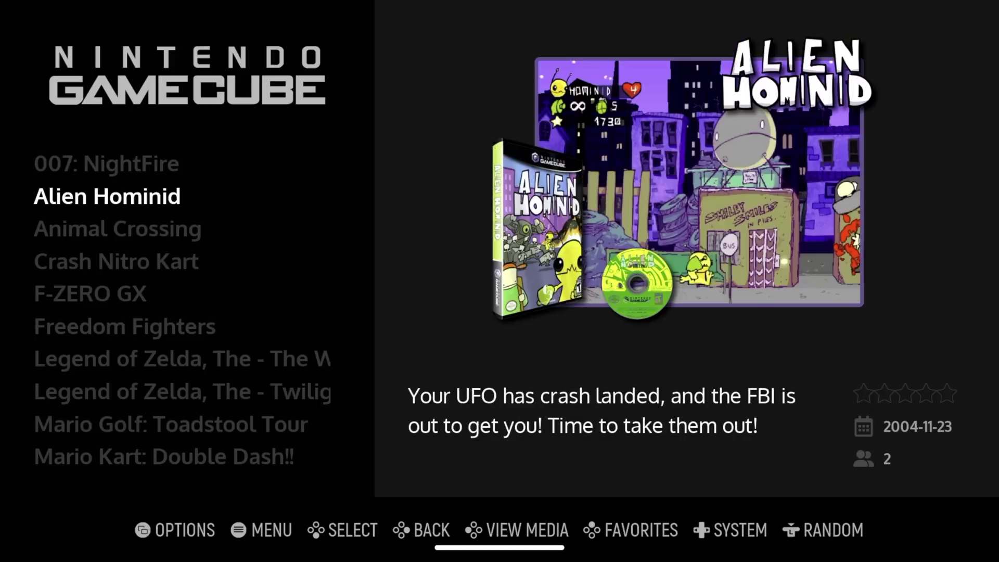
pyautogui.press('Return')
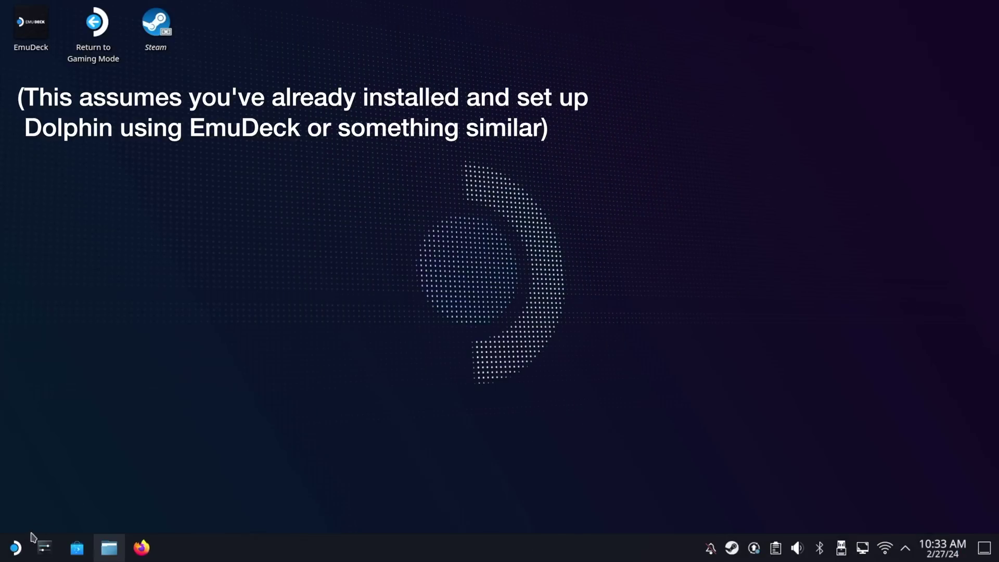
# Launch Dolphin Emulator from the Games category of the Steam Deck desktop's application launcher.
pyautogui.click(16, 548)
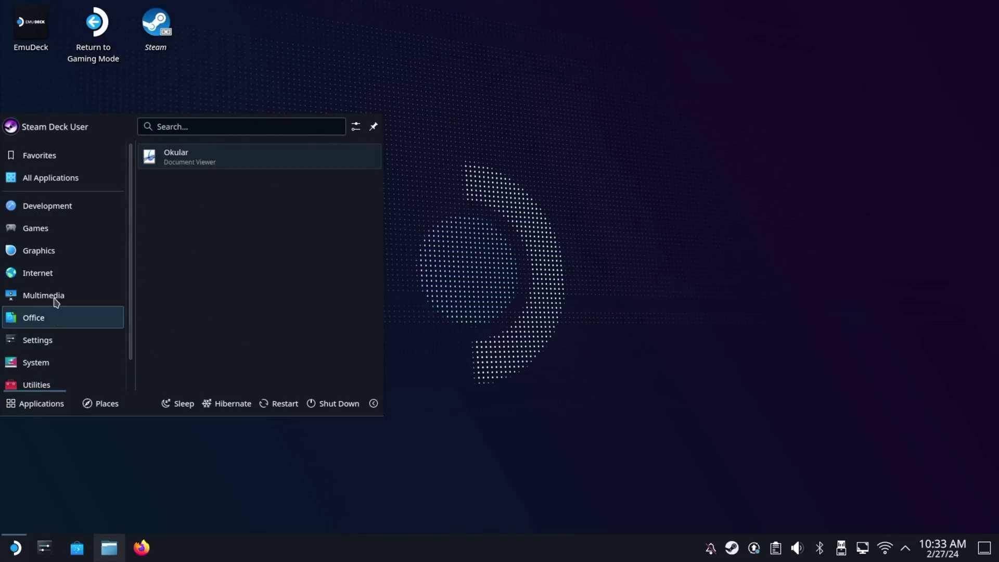
pyautogui.moveTo(56, 233)
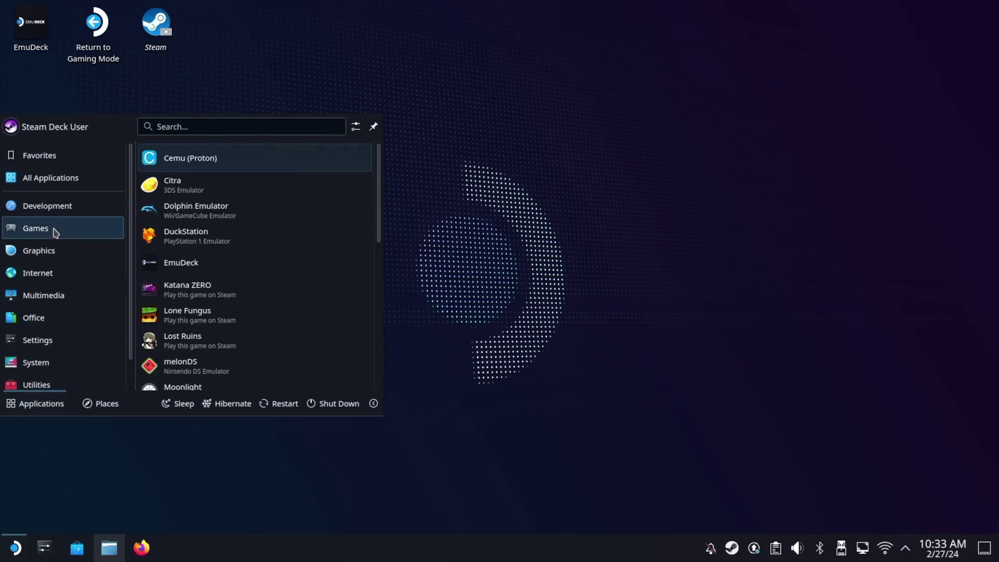
pyautogui.click(174, 218)
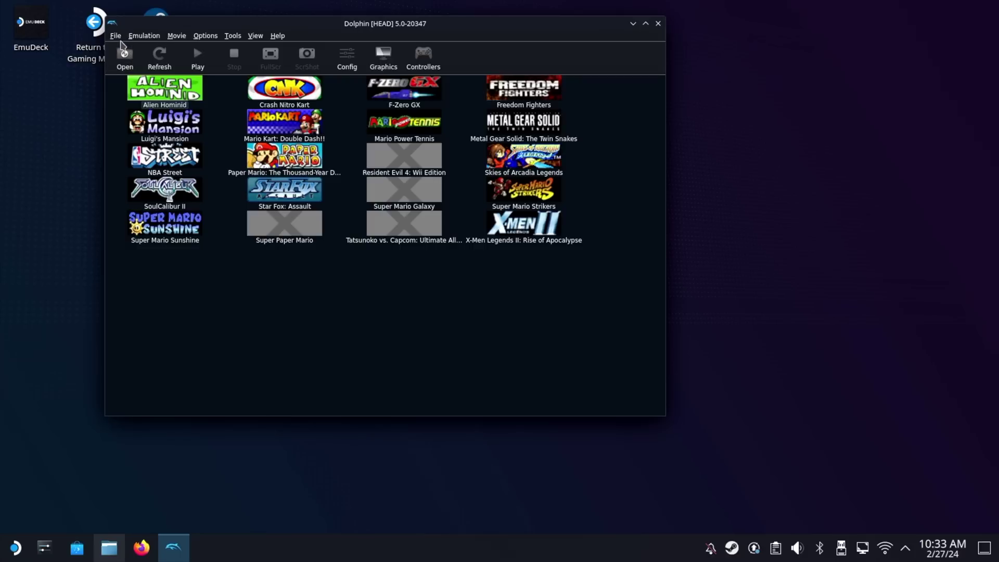
# Open Dolphin's user folder, browse its GC folder to the USA region folder, and close the file manager.
pyautogui.click(116, 37)
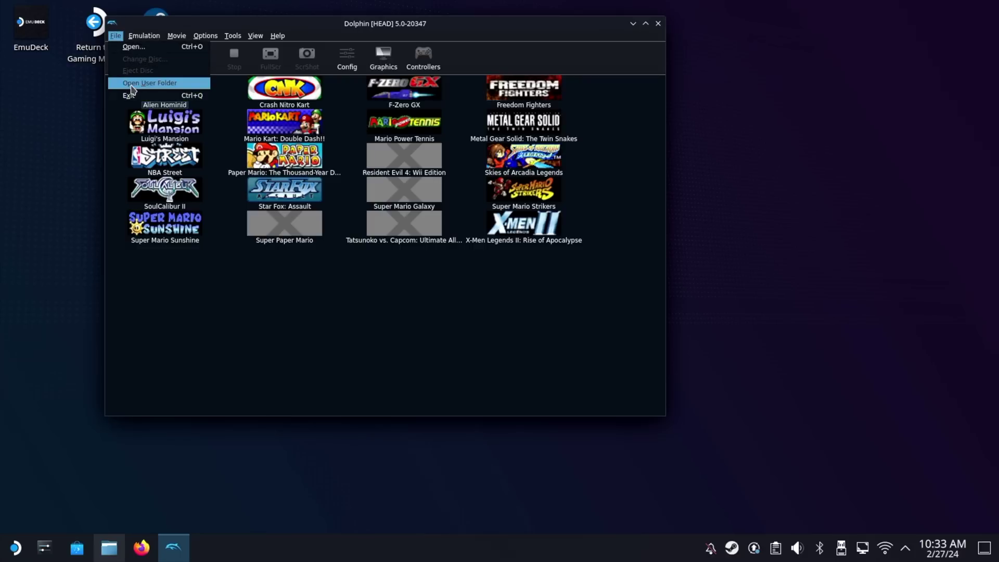
pyautogui.click(131, 86)
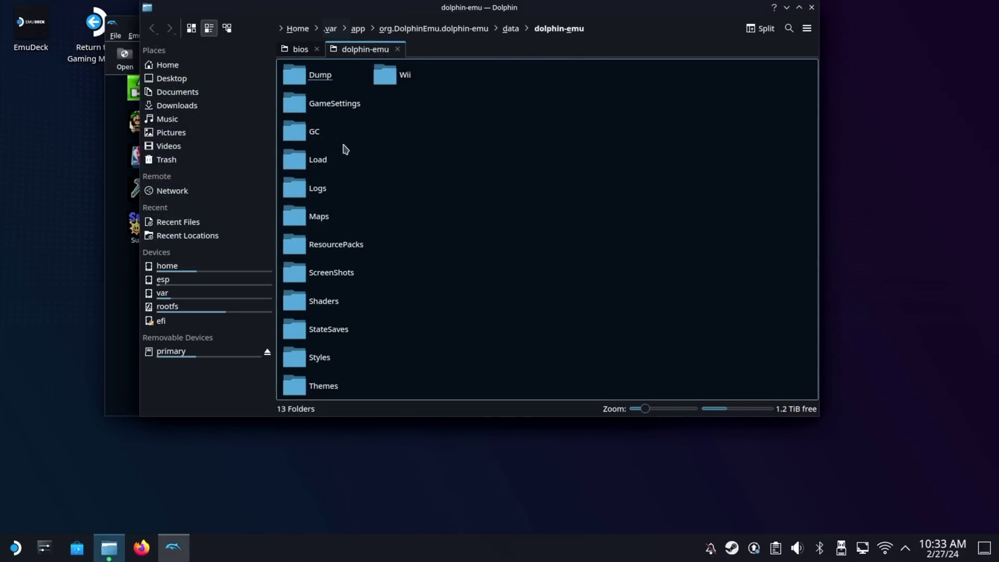
pyautogui.click(301, 134)
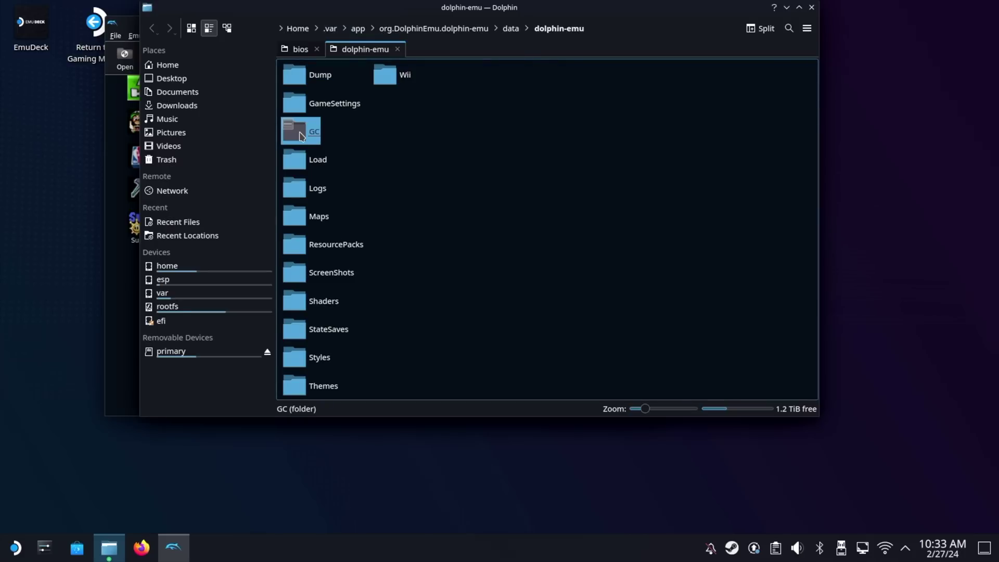
pyautogui.click(308, 129)
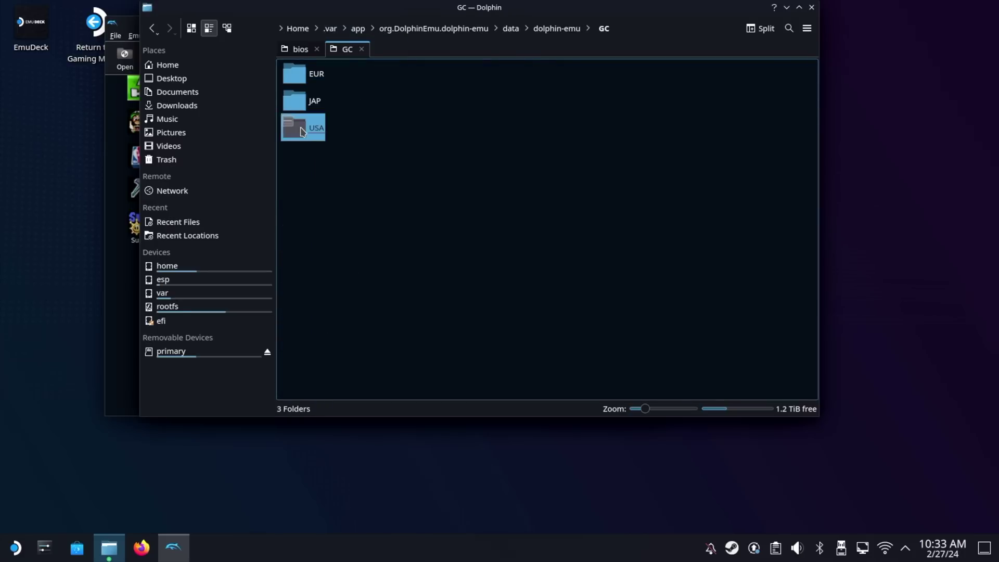
pyautogui.hotkey('ctrl', 'q')
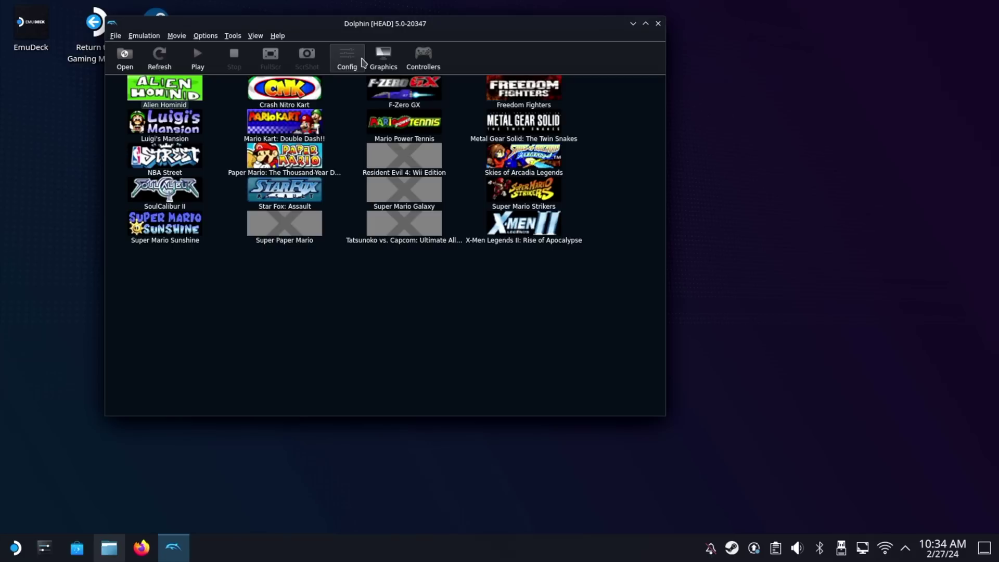
# Review the Skip Main Menu option in Dolphin's GameCube settings and close the settings.
pyautogui.click(346, 56)
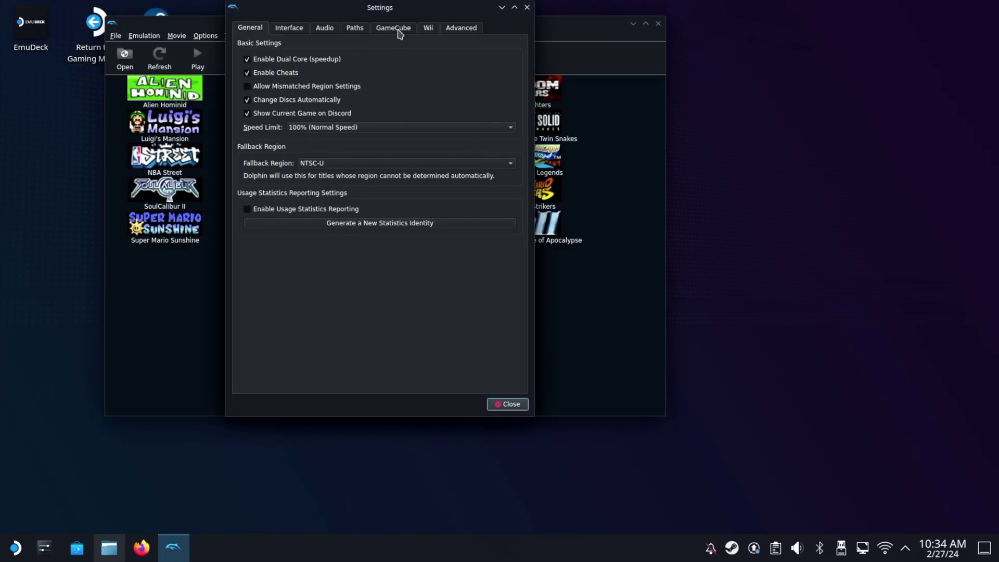
pyautogui.click(398, 31)
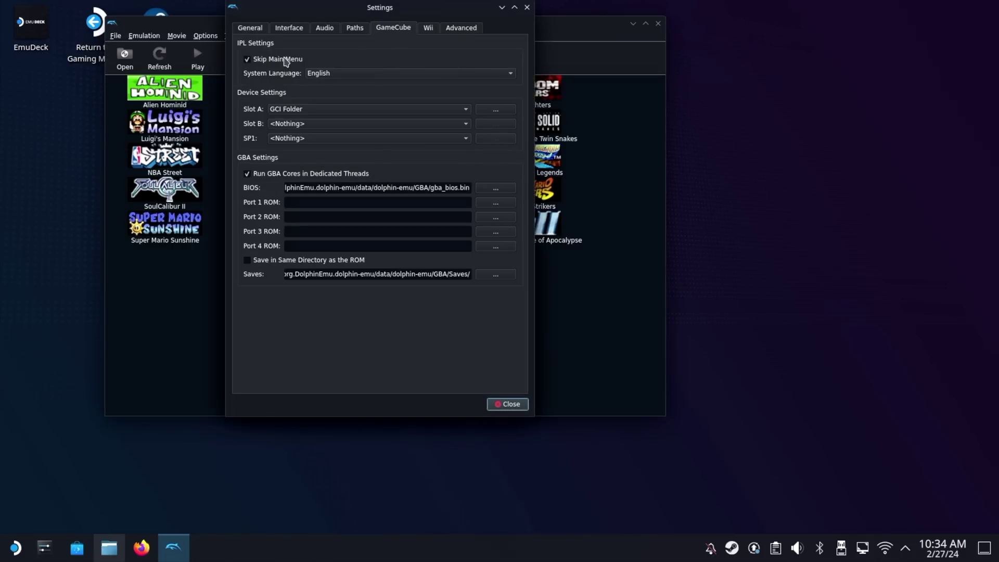
pyautogui.press('Escape')
# Start Paper Mario: The Thousand-Year Door from Dolphin's game list.
pyautogui.click(289, 156)
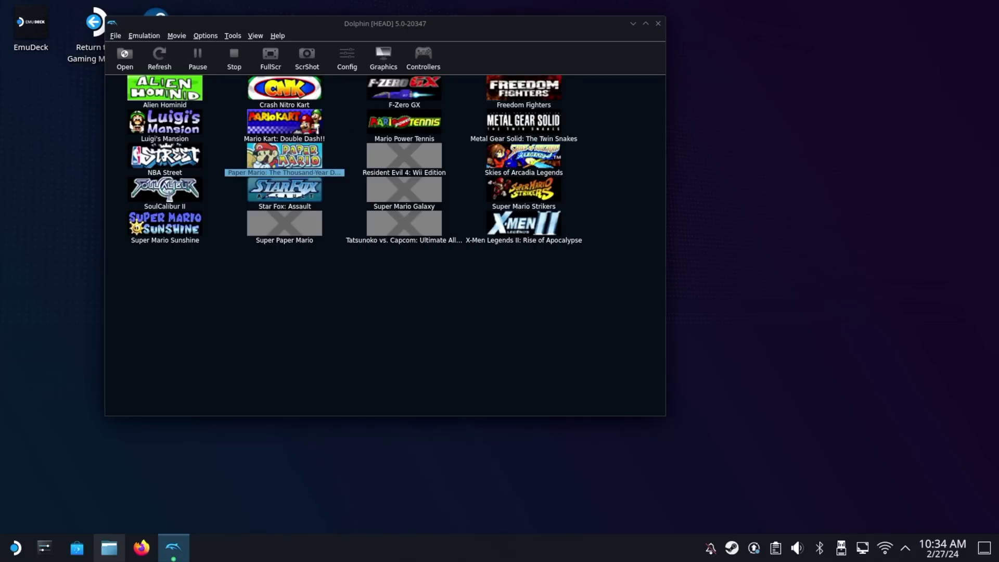
pyautogui.press('Return')
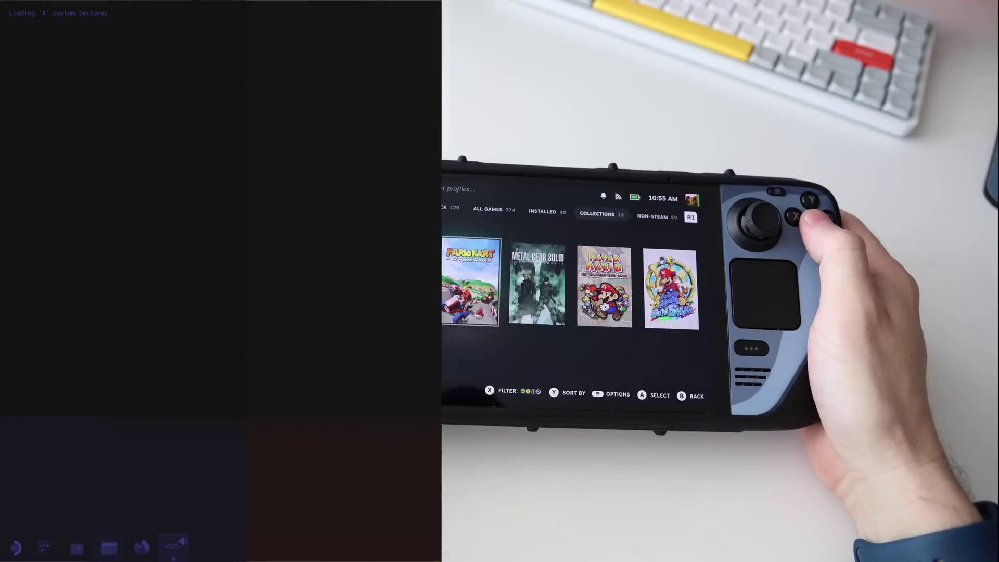
pyautogui.press('Left')
pyautogui.press('Left')
pyautogui.press('Return')
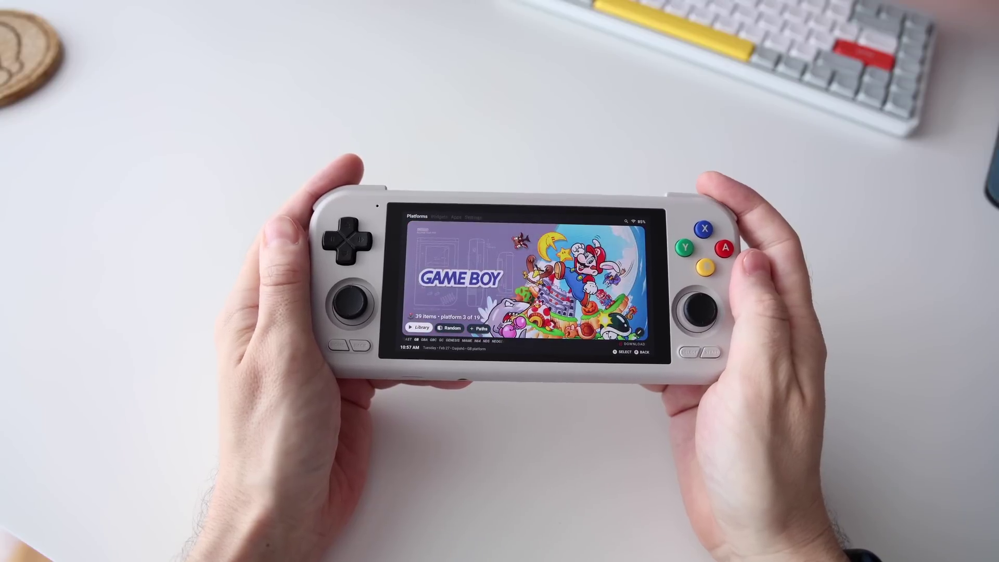
pyautogui.press('Right')
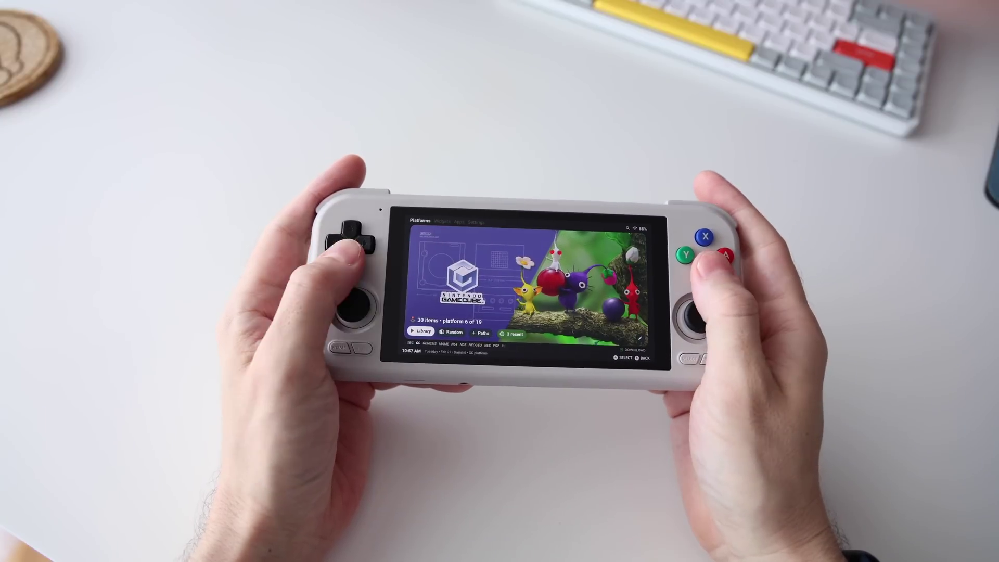